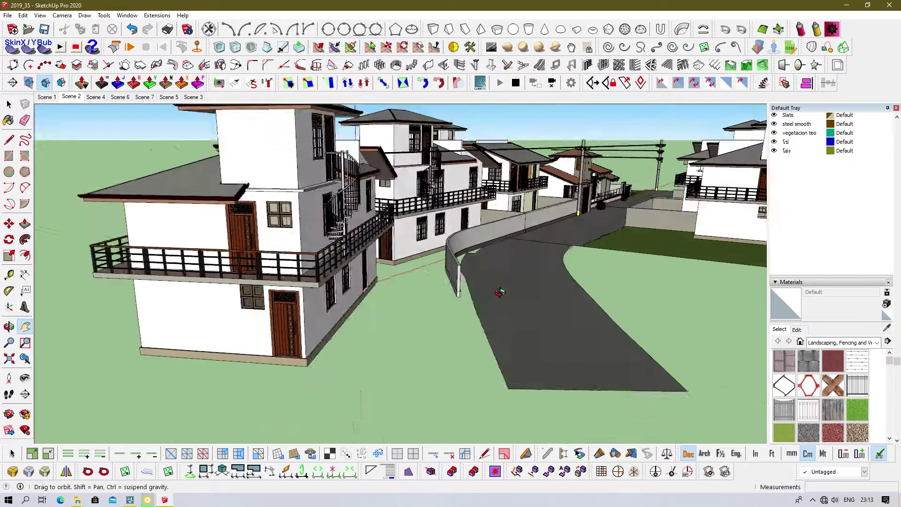
- Review the house model through its saved views: Scene 2, 1, 6, 7, 5 and 3, ending on Scene 1
{"action": "left_click", "coordinate": [71, 97]}
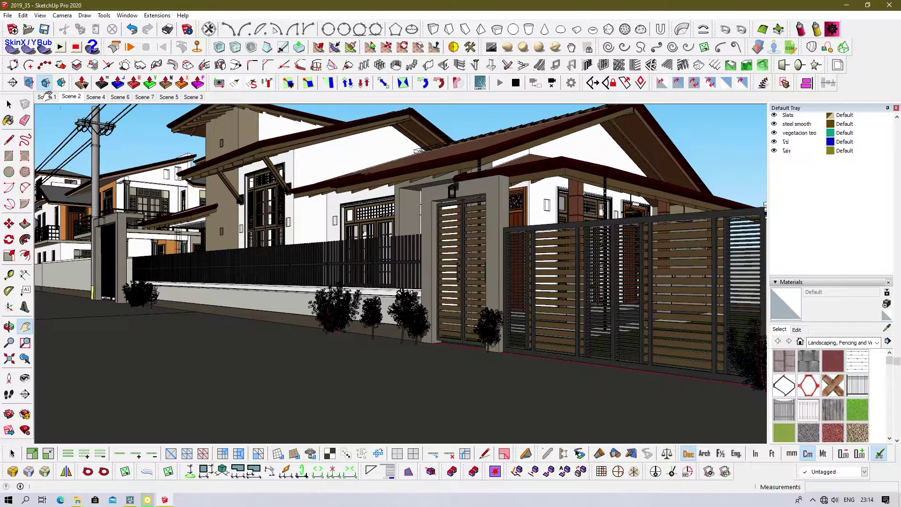
{"action": "left_click", "coordinate": [46, 97]}
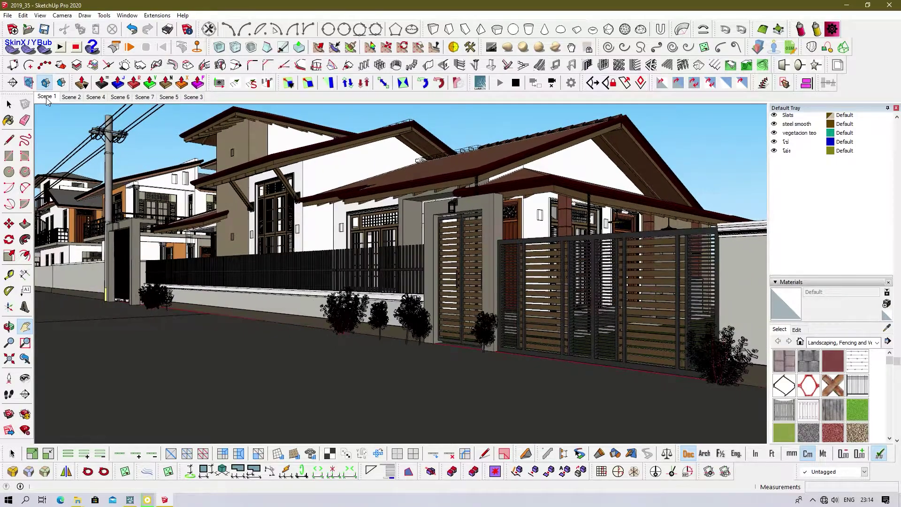
{"action": "left_click", "coordinate": [69, 97]}
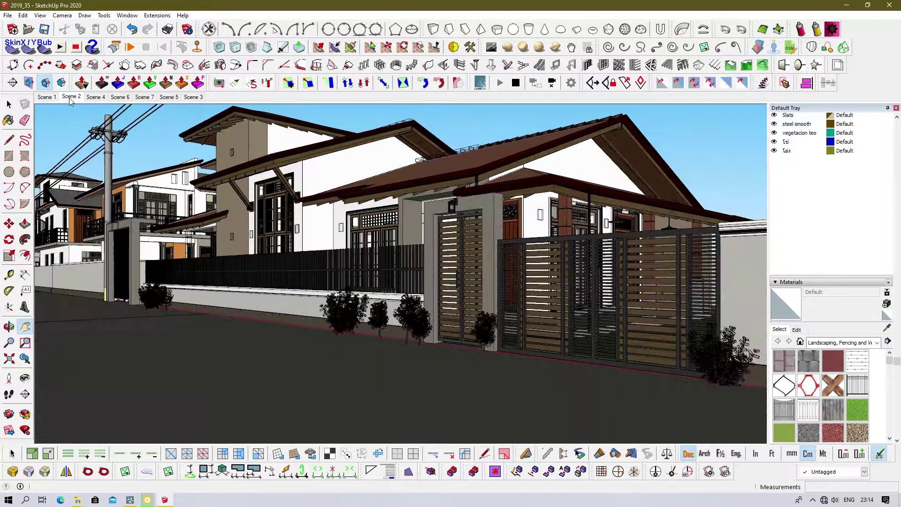
{"action": "left_click", "coordinate": [120, 97]}
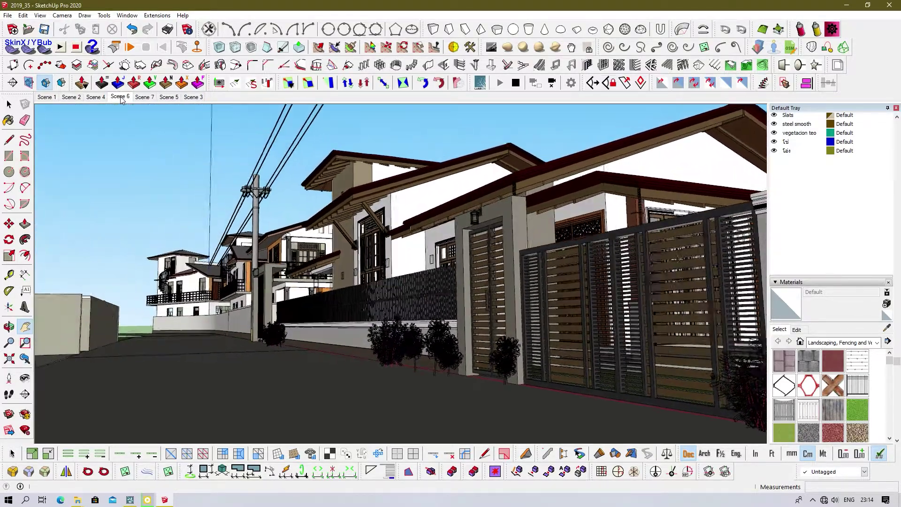
{"action": "left_click", "coordinate": [144, 98]}
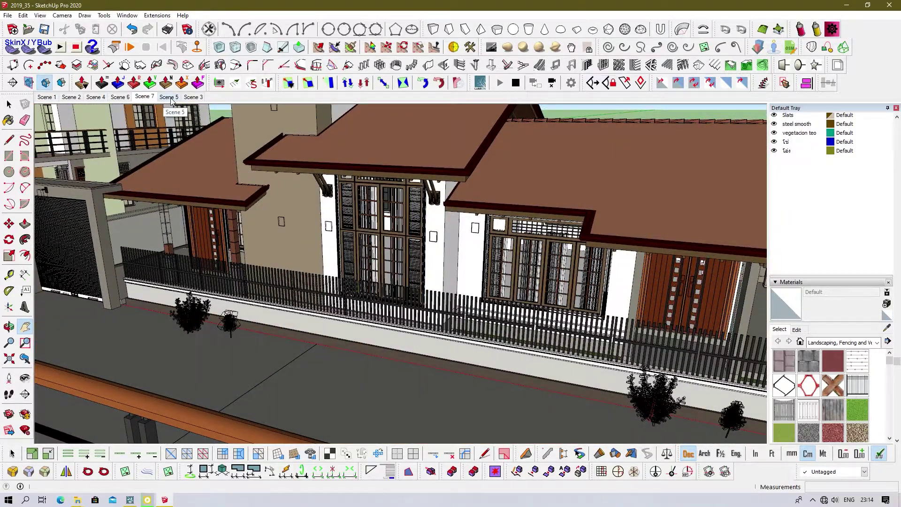
{"action": "left_click", "coordinate": [170, 97]}
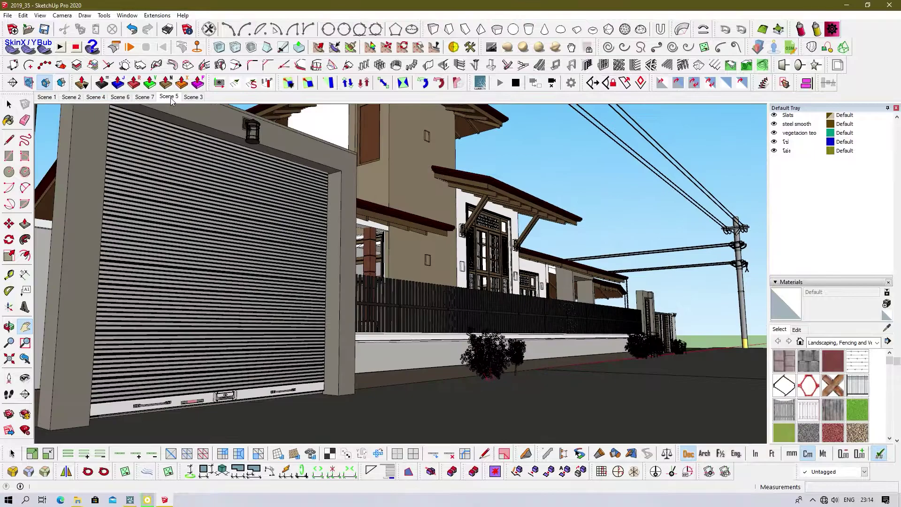
{"action": "left_click", "coordinate": [196, 98]}
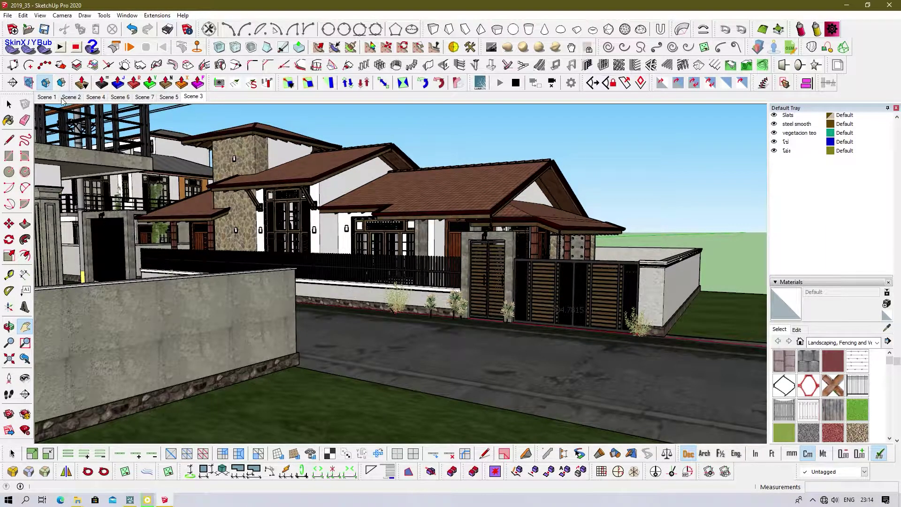
{"action": "left_click", "coordinate": [47, 97]}
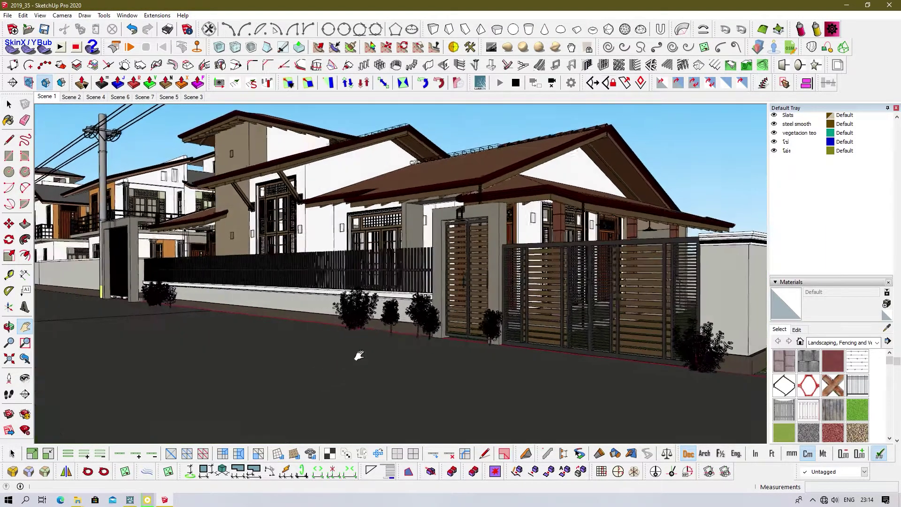
- Switch to Lumion and examine the street, neighbouring houses and surrounding trees from above
{"action": "left_click", "coordinate": [134, 500]}
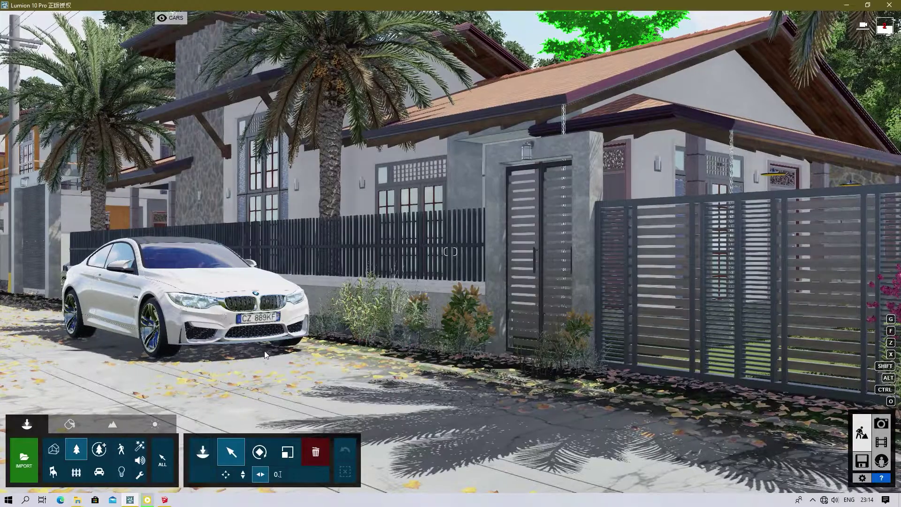
{"action": "right_click_drag", "start_coordinate": [328, 329], "coordinate": [225, 403]}
{"action": "right_click_drag", "start_coordinate": [450, 252], "coordinate": [319, 197]}
{"action": "key", "text": "q"}
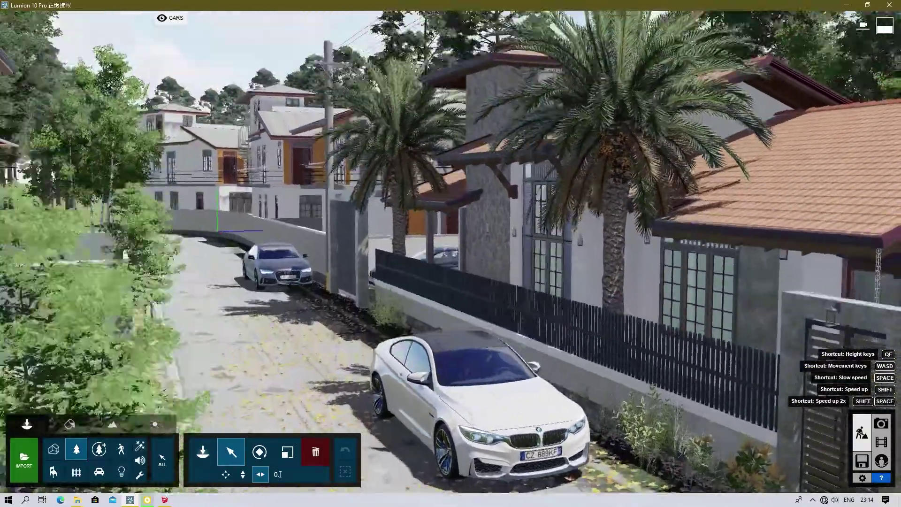
{"action": "key", "text": "q"}
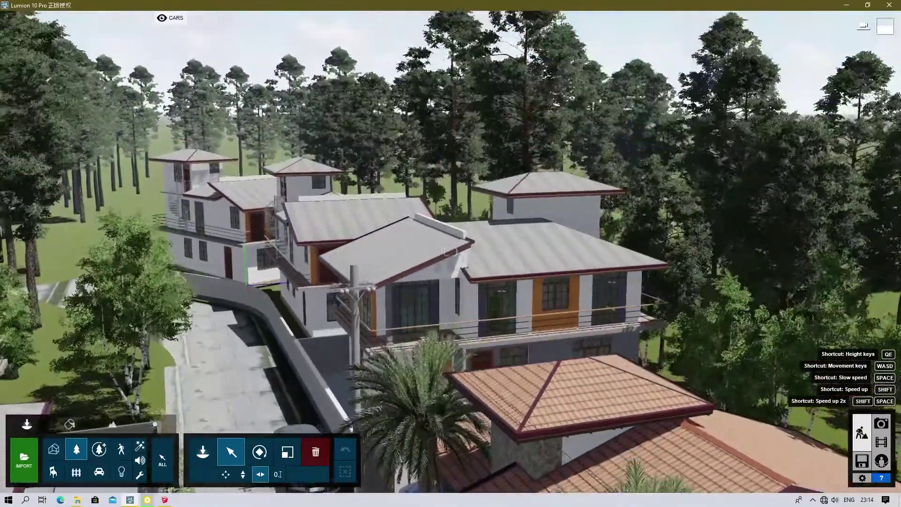
{"action": "key", "text": "q"}
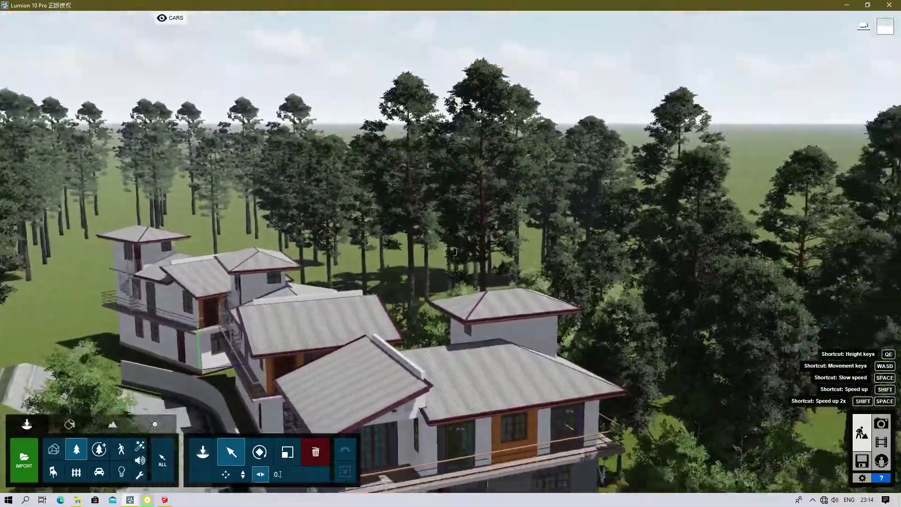
{"action": "right_click_drag", "start_coordinate": [450, 252], "coordinate": [628, 362]}
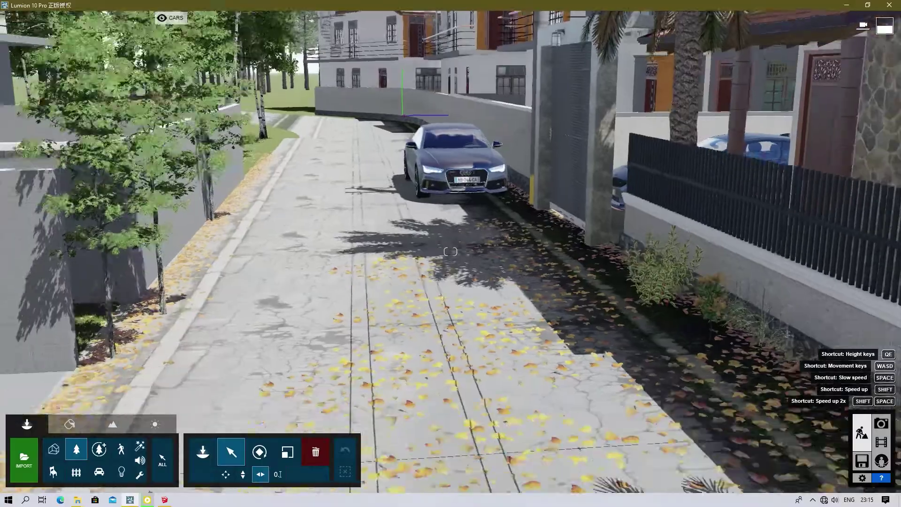
- Examine the street at close range, including the white car and the plants along the front fence
{"action": "key", "text": "s"}
{"action": "key", "text": "d"}
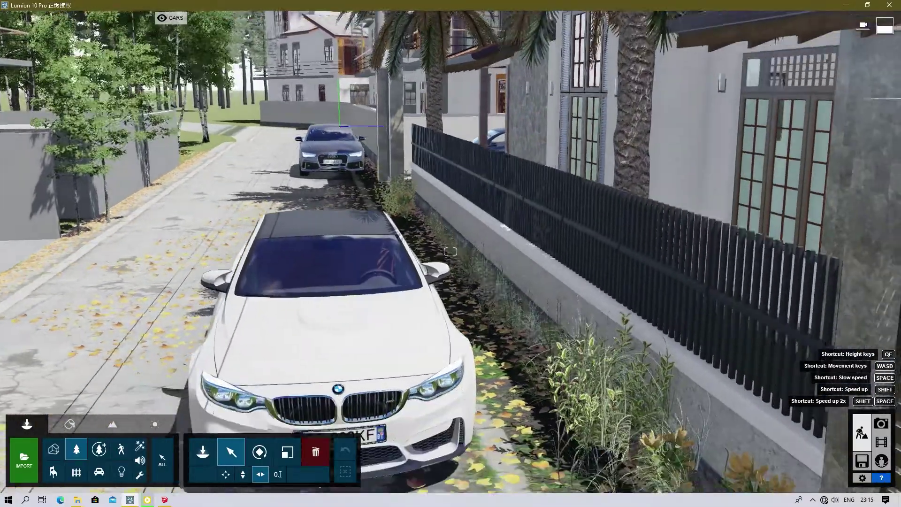
{"action": "key", "text": "e"}
{"action": "key", "text": "a"}
{"action": "right_click_drag", "start_coordinate": [385, 321], "coordinate": [495, 320]}
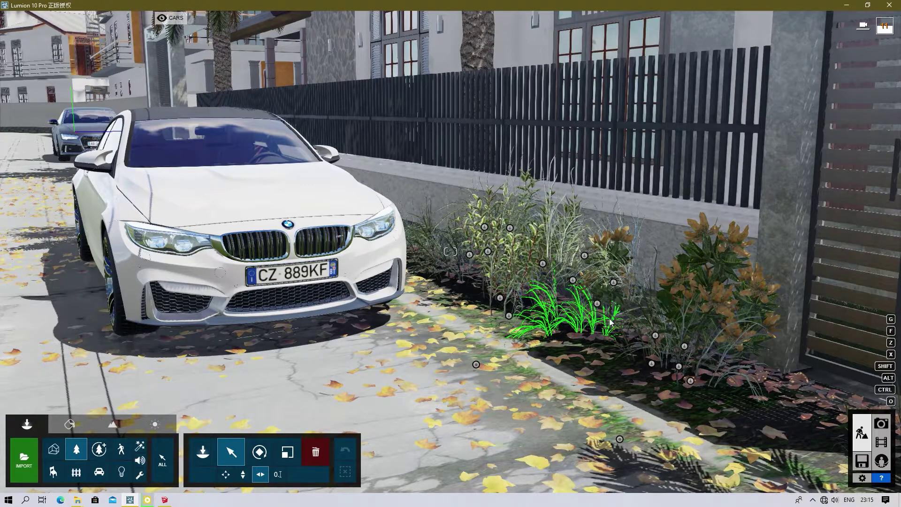
- Enter Photo mode, restore the saved camera of 4 - Photo and update its preview
{"action": "left_click", "coordinate": [882, 425]}
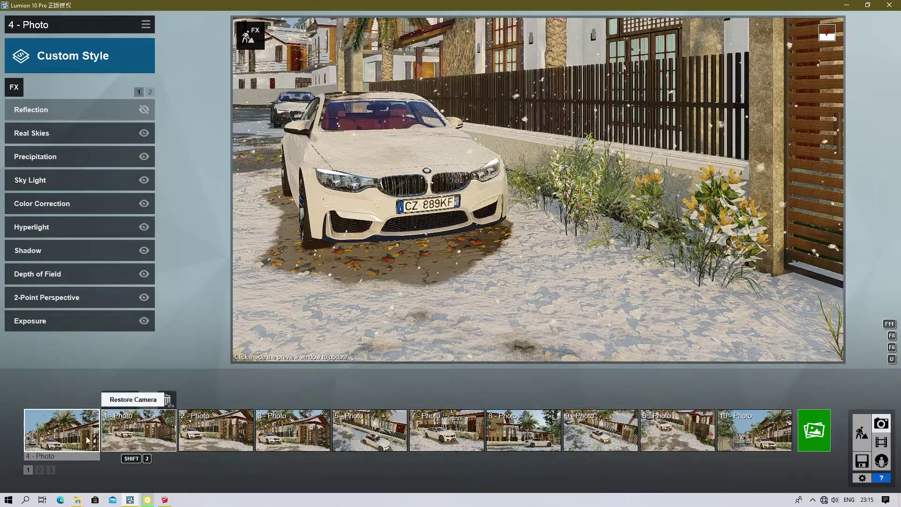
{"action": "left_click", "coordinate": [87, 439]}
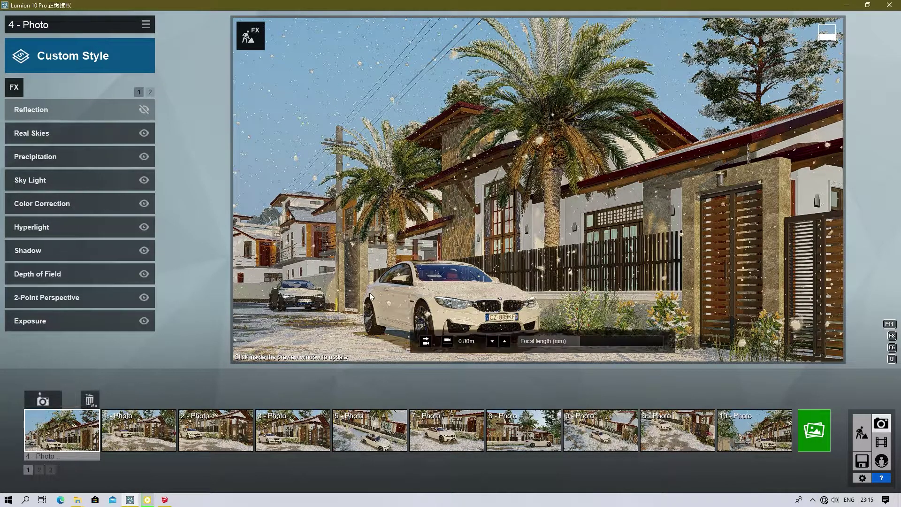
{"action": "left_click", "coordinate": [342, 274]}
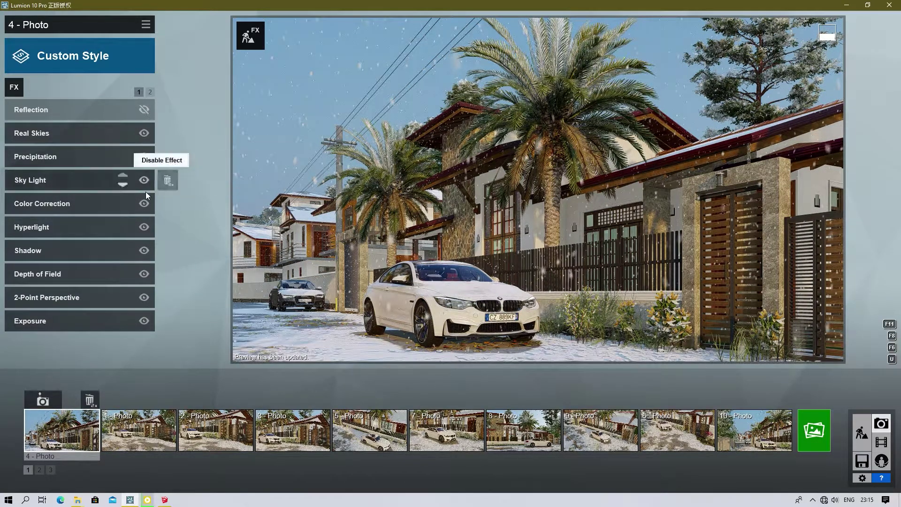
- In the Real Skies effect, set the heading to 83° and adjust the sky brightness
{"action": "left_click", "coordinate": [92, 137]}
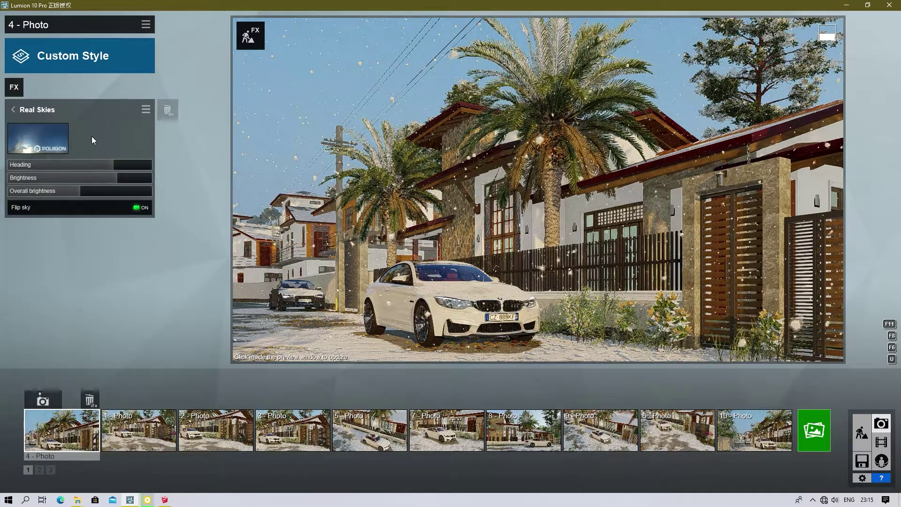
{"action": "left_click", "coordinate": [114, 166]}
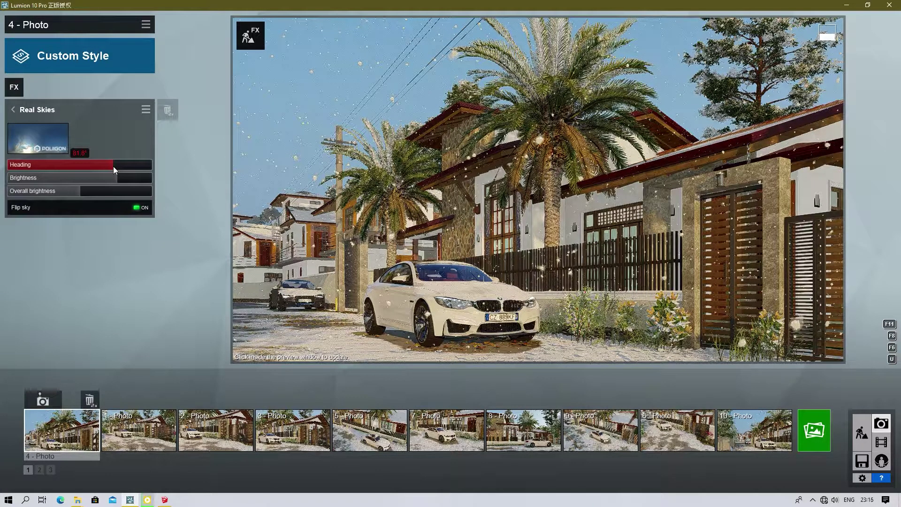
{"action": "key", "text": "BackSpace"}
{"action": "key", "text": "BackSpace"}
{"action": "key", "text": "BackSpace"}
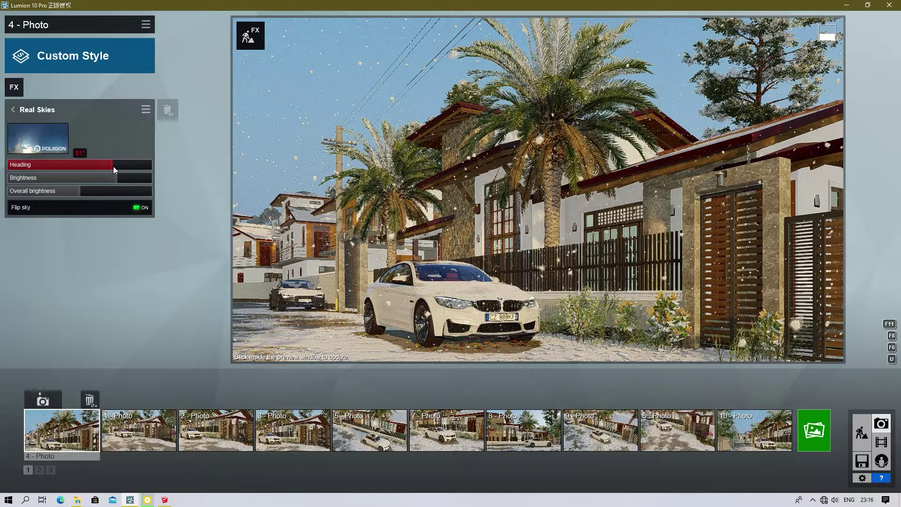
{"action": "type", "text": "3"}
{"action": "key", "text": "Return"}
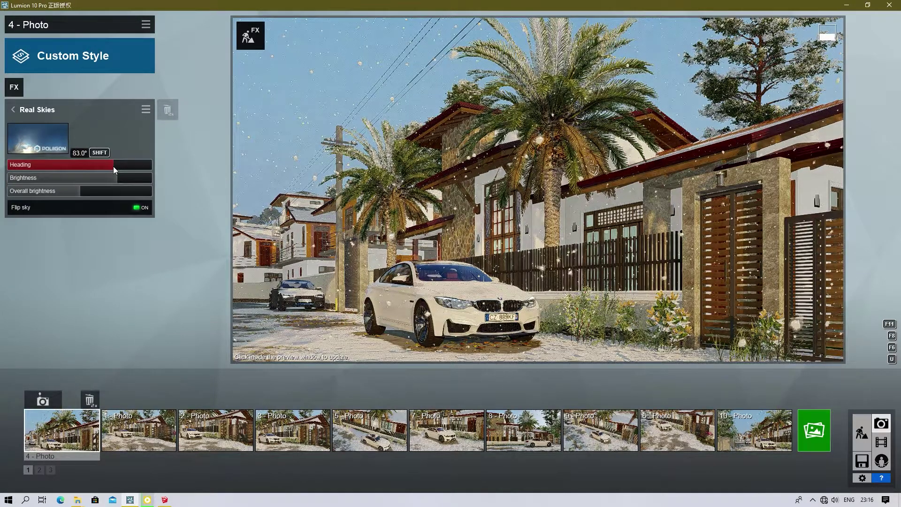
{"action": "left_click", "coordinate": [117, 176]}
{"action": "key", "text": "Return"}
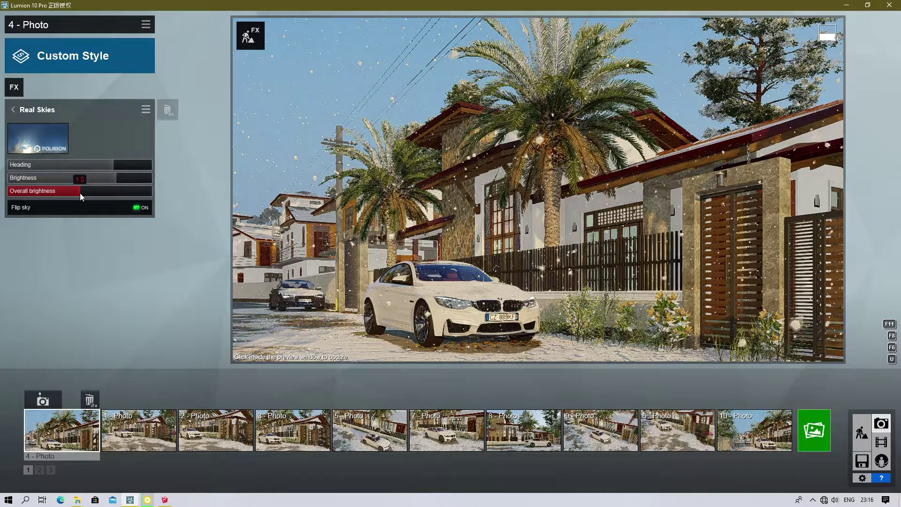
- View the Morning sky presets of the Real Skies effect, then return to the effects list
{"action": "left_click", "coordinate": [50, 136]}
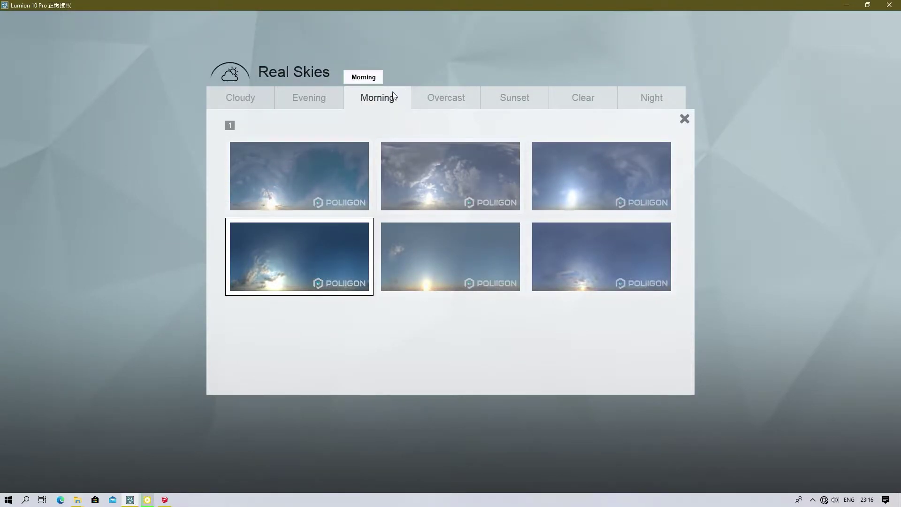
{"action": "left_click", "coordinate": [685, 118]}
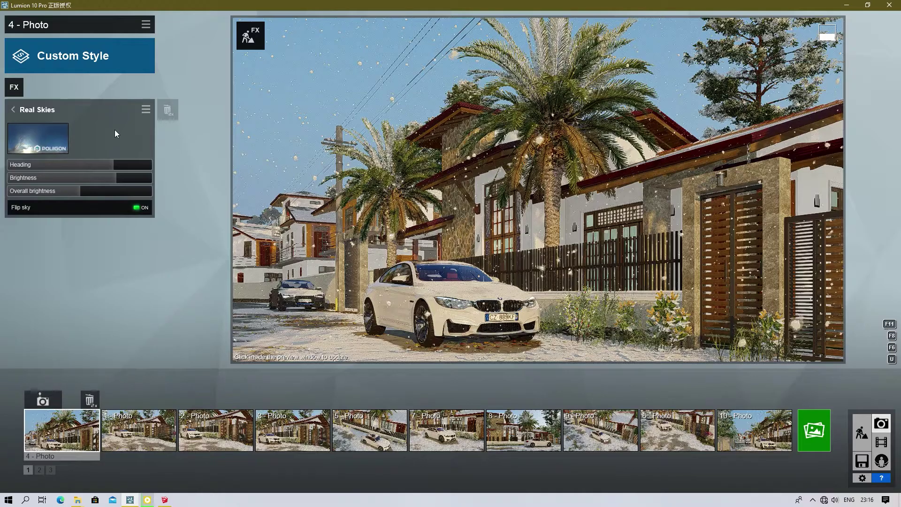
{"action": "left_click", "coordinate": [13, 109]}
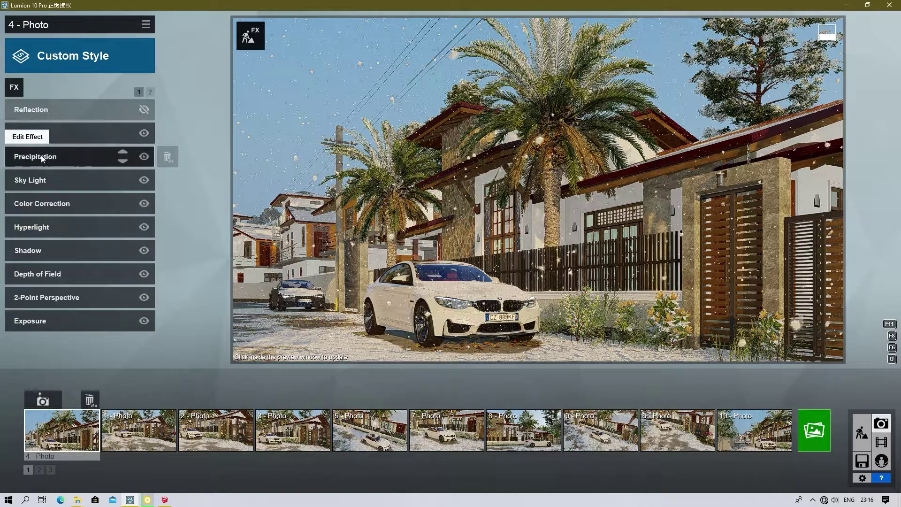
- In the Precipitation effect, set the precipitation phase to 0.6 and the particle size to 0.8, and check the blocking and fog settings
{"action": "left_click", "coordinate": [40, 157]}
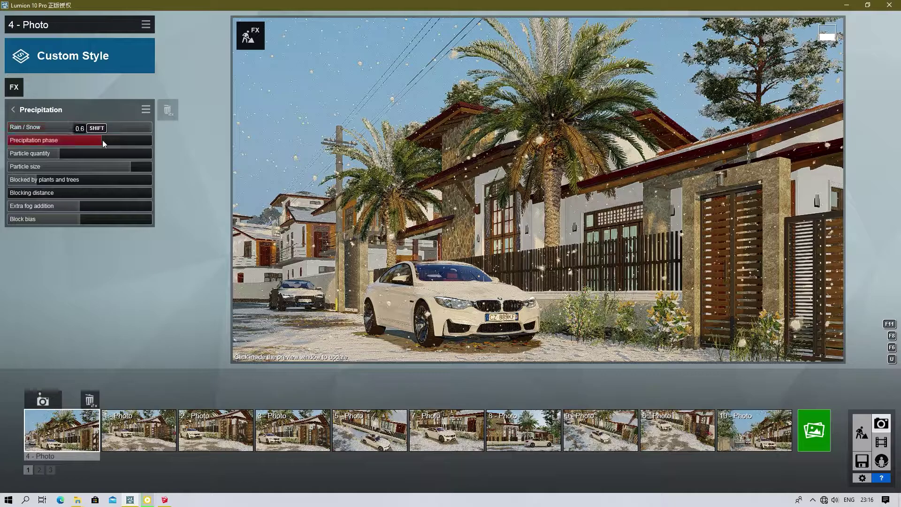
{"action": "type", "text": "0.6"}
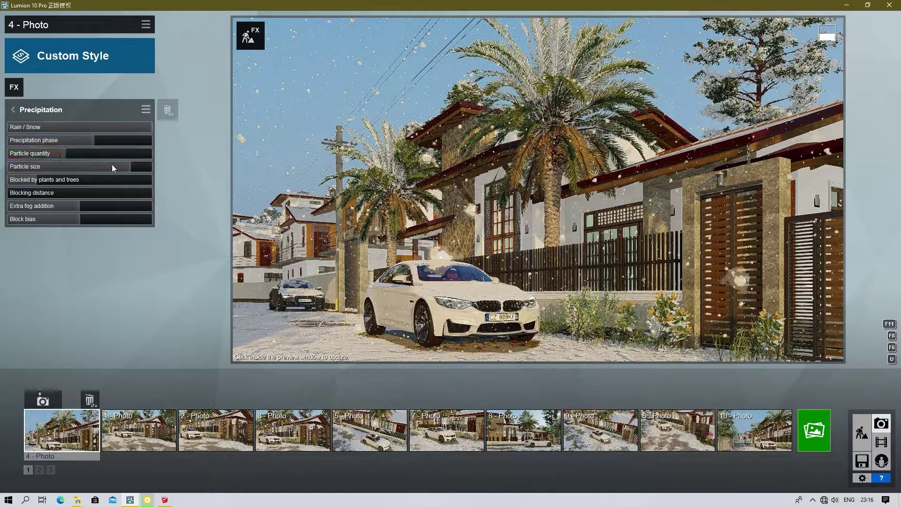
{"action": "type", "text": "0.8"}
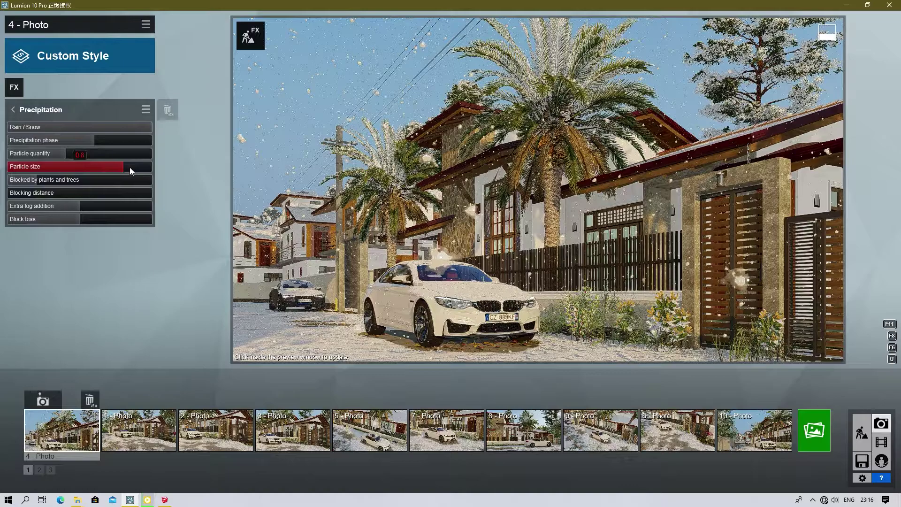
{"action": "left_click", "coordinate": [39, 182]}
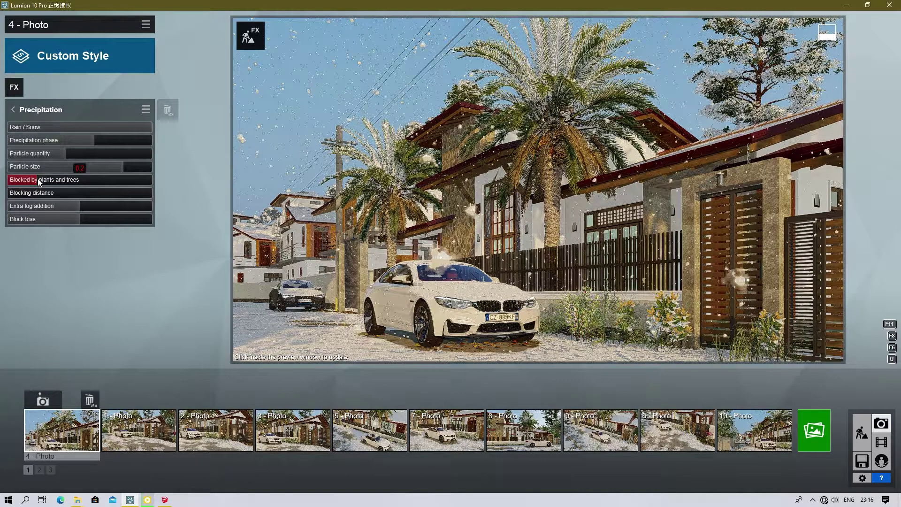
{"action": "left_click", "coordinate": [82, 210]}
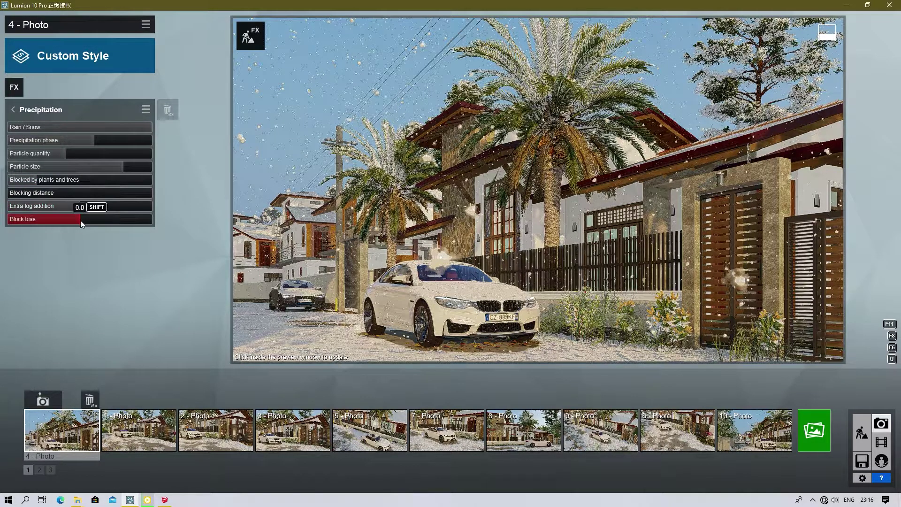
{"action": "left_click", "coordinate": [13, 111]}
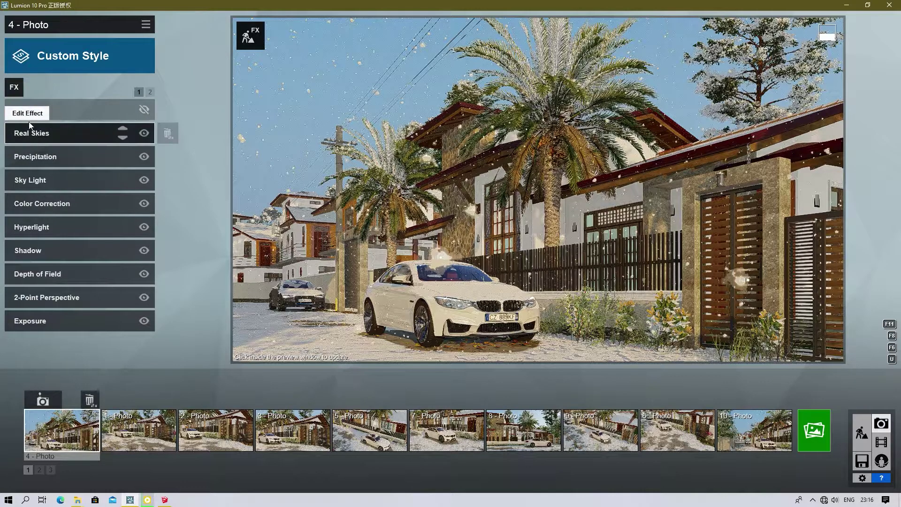
- Recheck the particle size and precipitation phase in the Precipitation effect and return to the effects list
{"action": "left_click", "coordinate": [44, 155]}
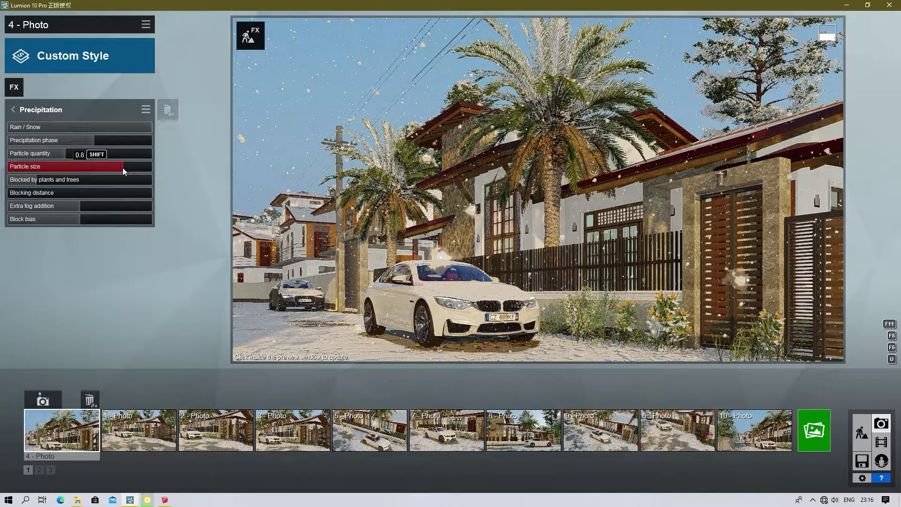
{"action": "mouse_move", "coordinate": [129, 167]}
{"action": "left_mouse_down"}
{"action": "mouse_move", "coordinate": [71, 173]}
{"action": "mouse_move", "coordinate": [125, 172]}
{"action": "left_mouse_up"}
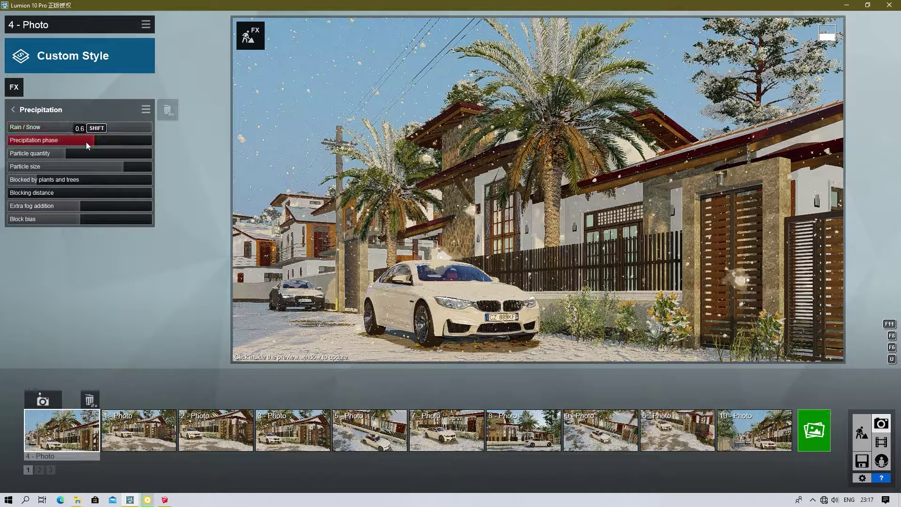
{"action": "left_click", "coordinate": [13, 109]}
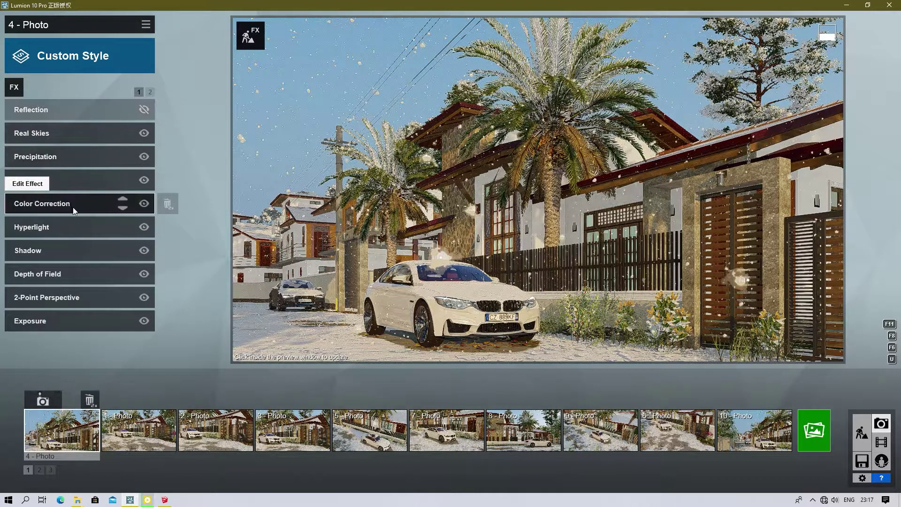
- Check the Sky Light settings, then fine-tune the Color Correction effect and return to the effects list
{"action": "left_click", "coordinate": [78, 179]}
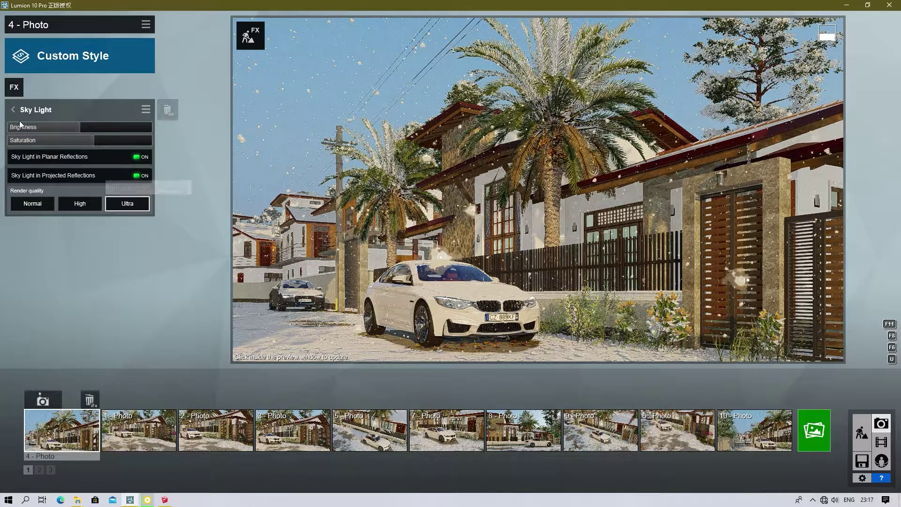
{"action": "left_click", "coordinate": [13, 109]}
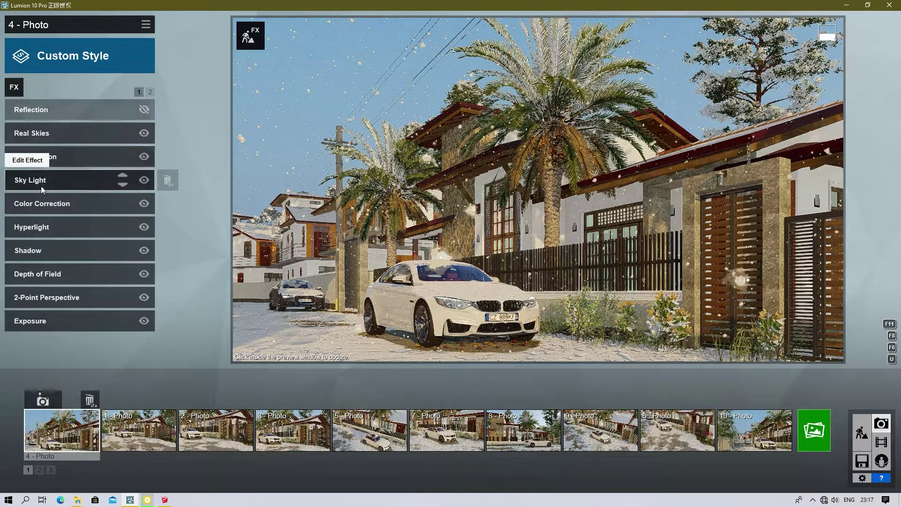
{"action": "left_click", "coordinate": [54, 211]}
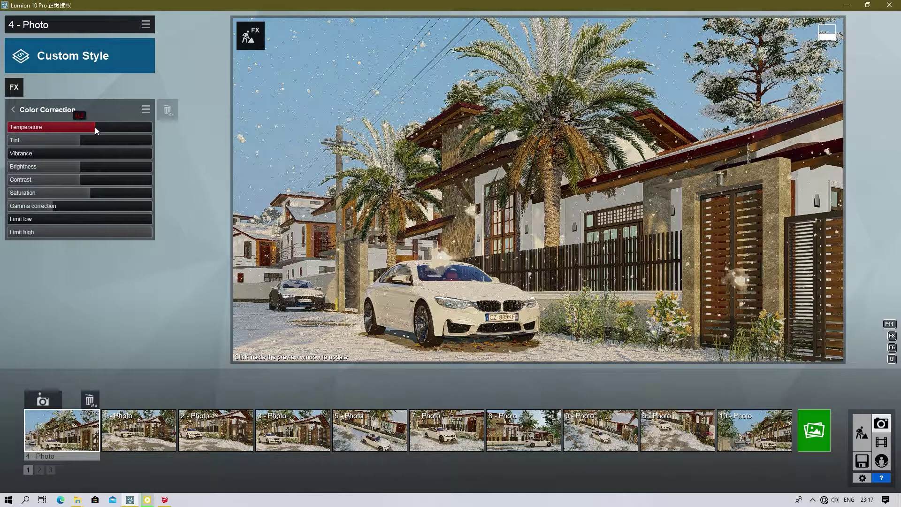
{"action": "left_click_drag", "start_coordinate": [95, 126], "coordinate": [81, 139]}
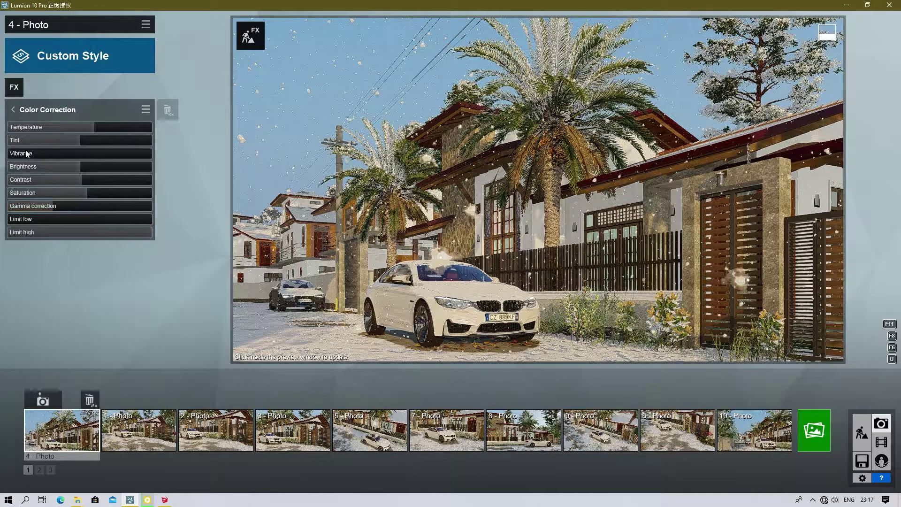
{"action": "left_click", "coordinate": [12, 109]}
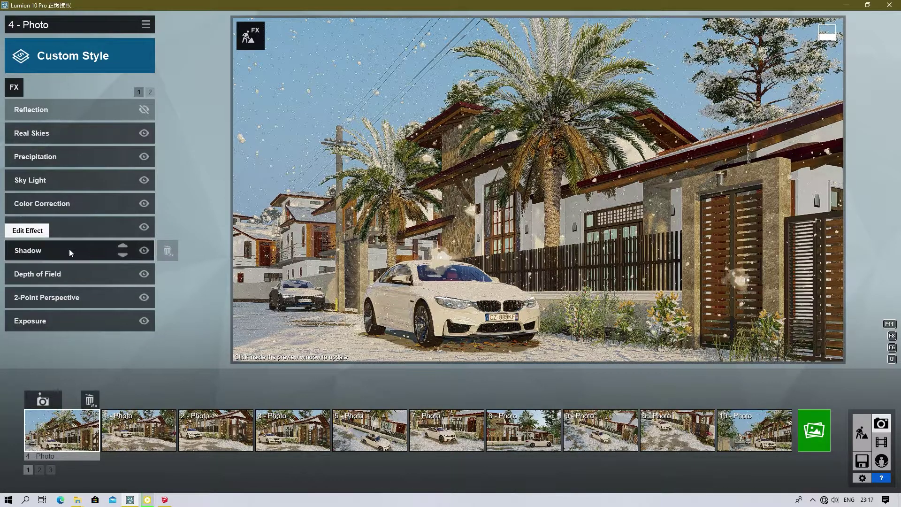
- Set the Hyperlight effect's amount to 25% and return to the effects list
{"action": "left_click", "coordinate": [68, 234]}
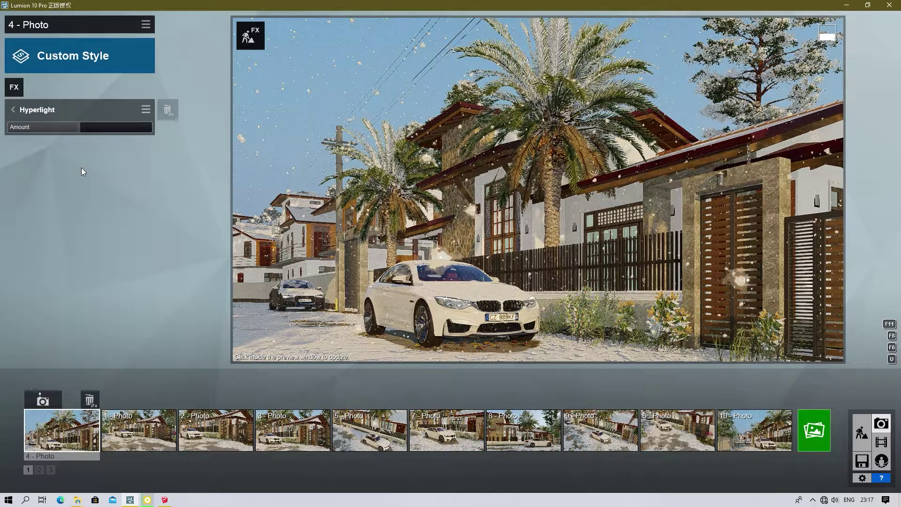
{"action": "left_click", "coordinate": [79, 130]}
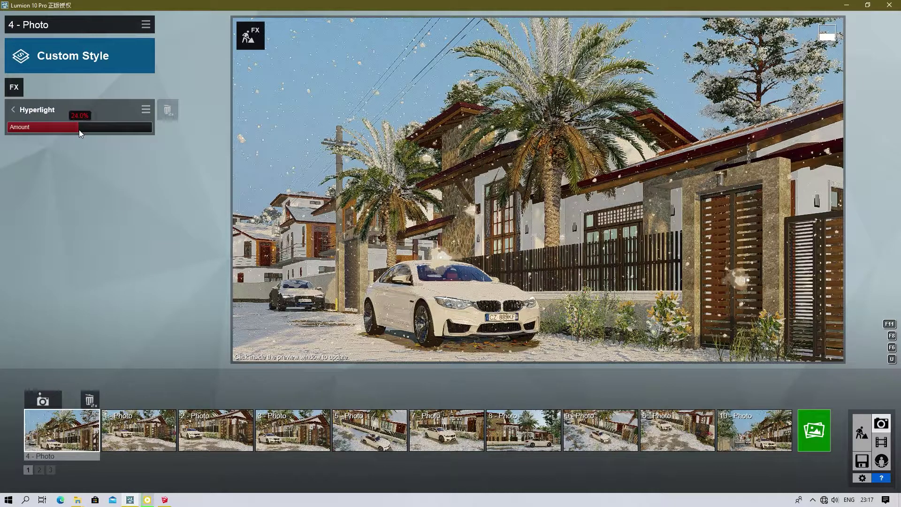
{"action": "type", "text": "2"}
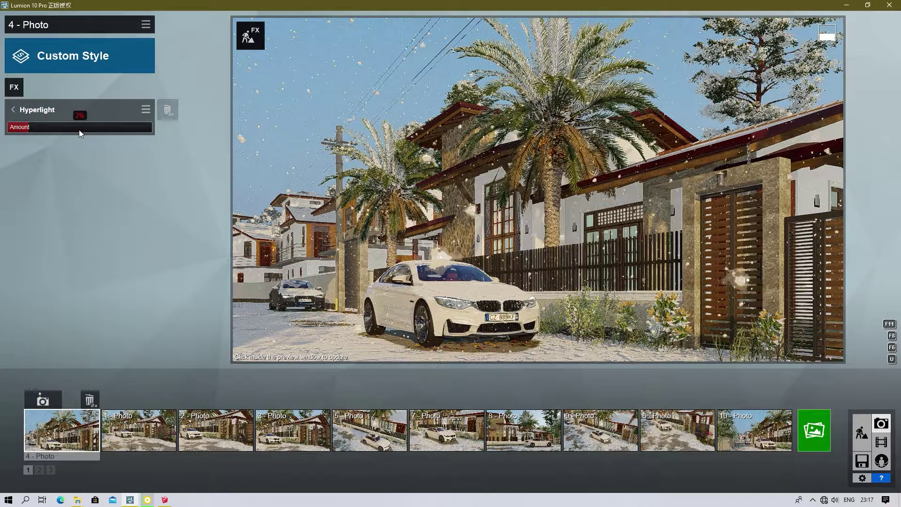
{"action": "type", "text": "5"}
{"action": "key", "text": "Return"}
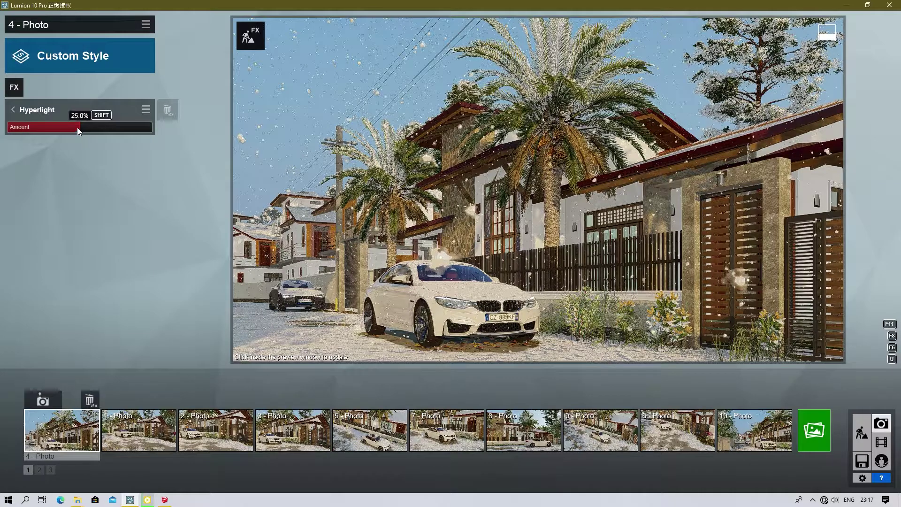
{"action": "left_click", "coordinate": [31, 111]}
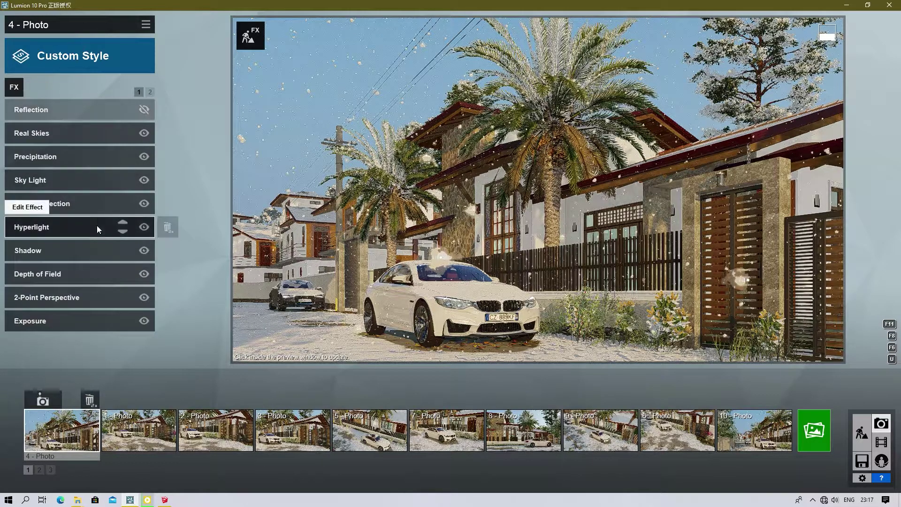
- Check the coloring, brightness, omnishadow and shadow correction settings of the Shadow effect, then return to the effects list
{"action": "left_click", "coordinate": [92, 255]}
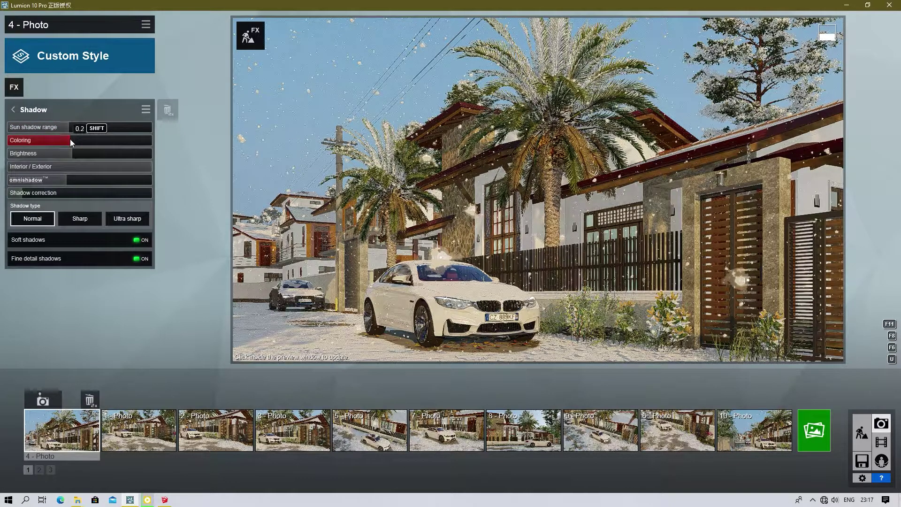
{"action": "mouse_move", "coordinate": [71, 140]}
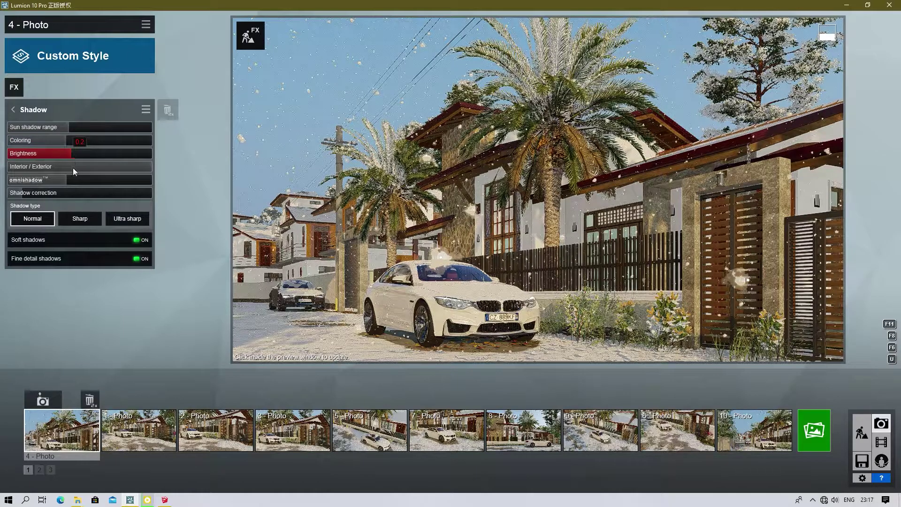
{"action": "mouse_move", "coordinate": [70, 180]}
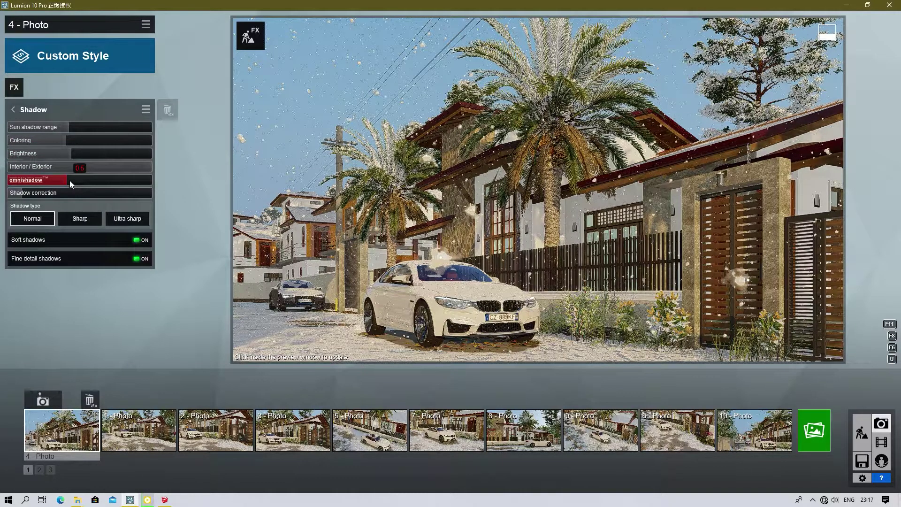
{"action": "mouse_move", "coordinate": [23, 194]}
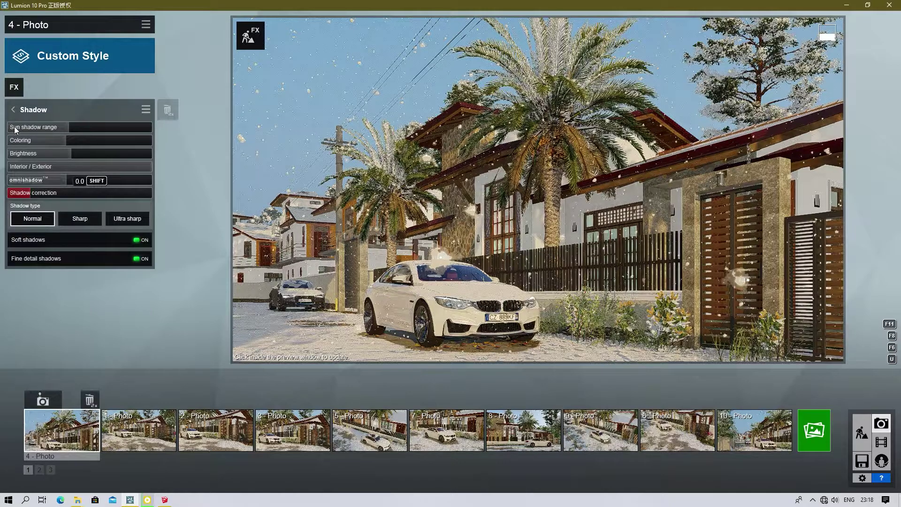
{"action": "left_click", "coordinate": [14, 110]}
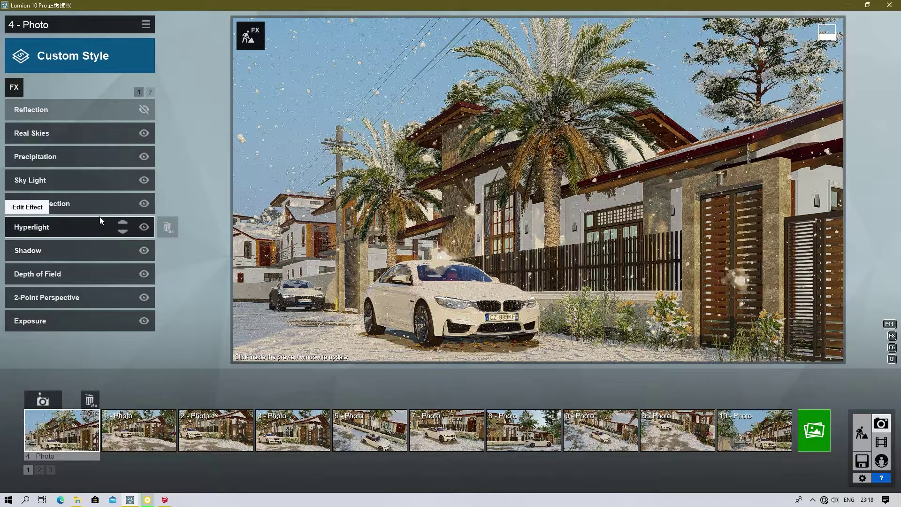
- Raise the Depth of Field effect's amount slightly and return to the effects list
{"action": "left_click", "coordinate": [98, 278]}
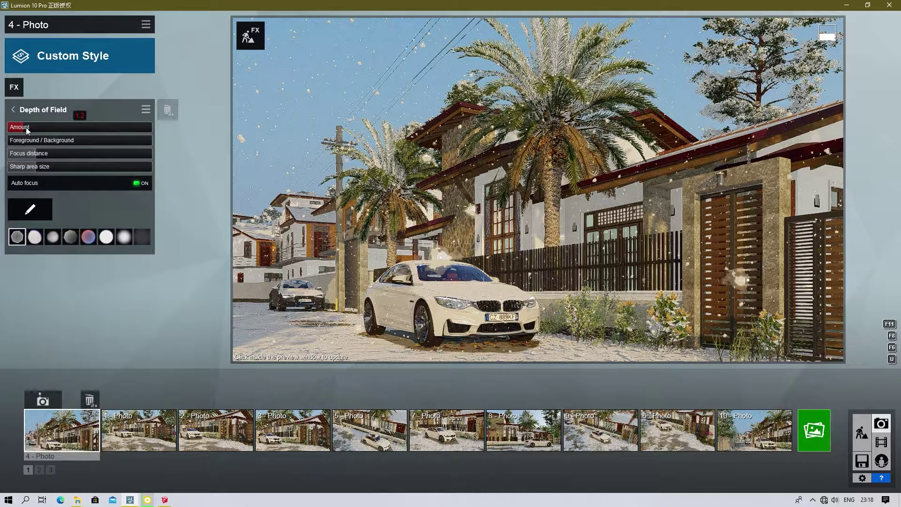
{"action": "left_click_drag", "start_coordinate": [23, 125], "coordinate": [31, 126]}
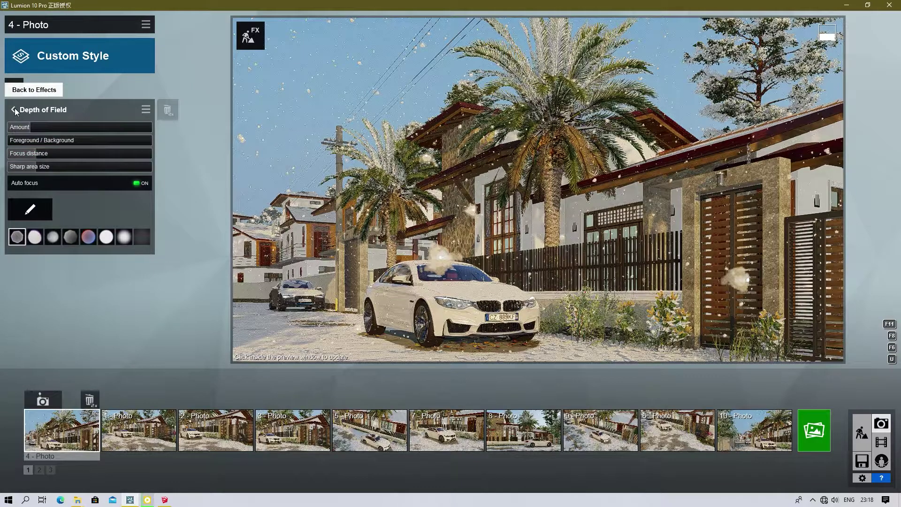
{"action": "left_click", "coordinate": [14, 111]}
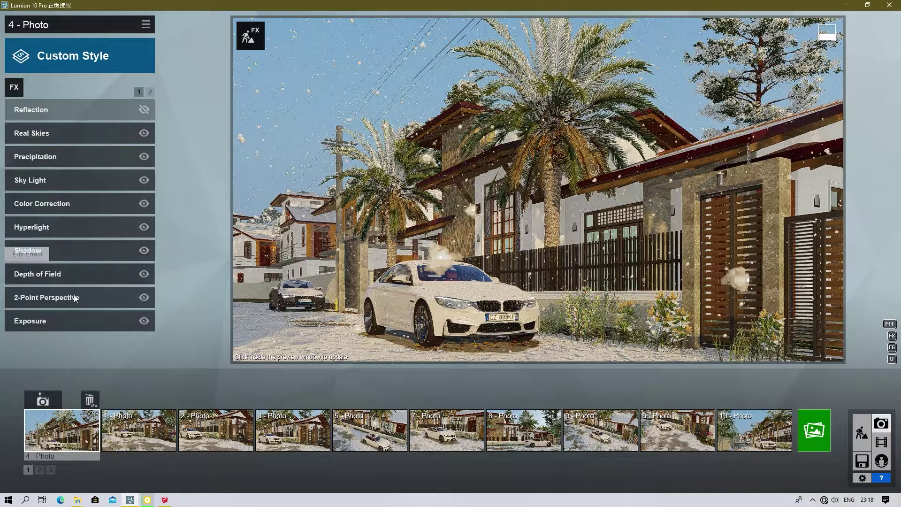
- Check the Exposure effect's setting and the Sharpen effect's intensity, returning to the effects list
{"action": "left_click", "coordinate": [88, 316]}
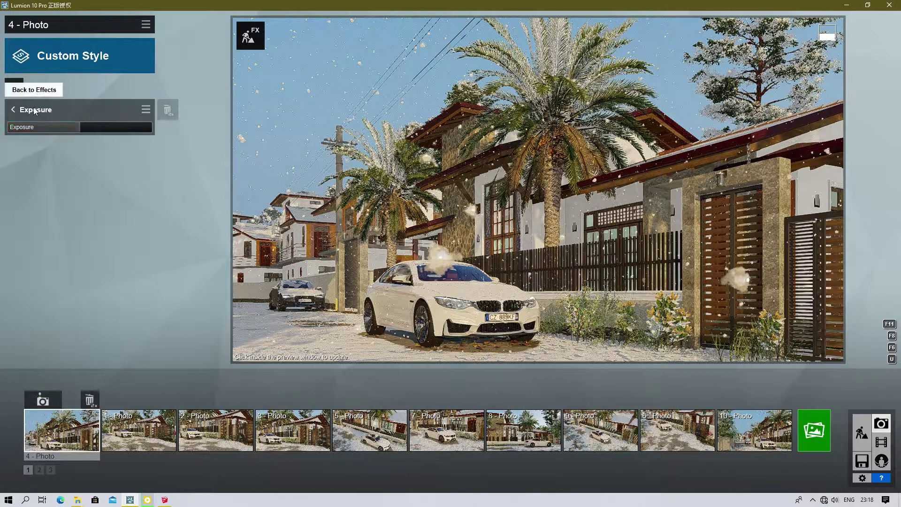
{"action": "left_click", "coordinate": [16, 110]}
{"action": "left_click", "coordinate": [150, 92]}
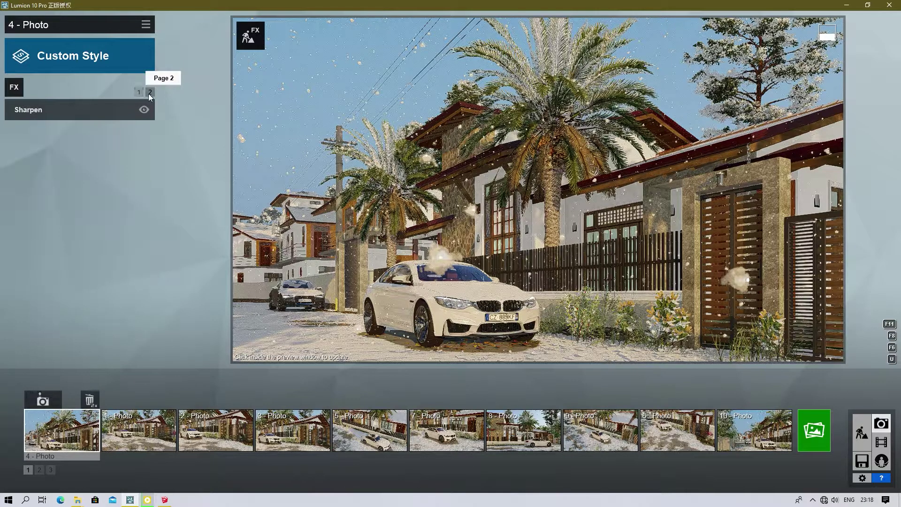
{"action": "left_click", "coordinate": [58, 109]}
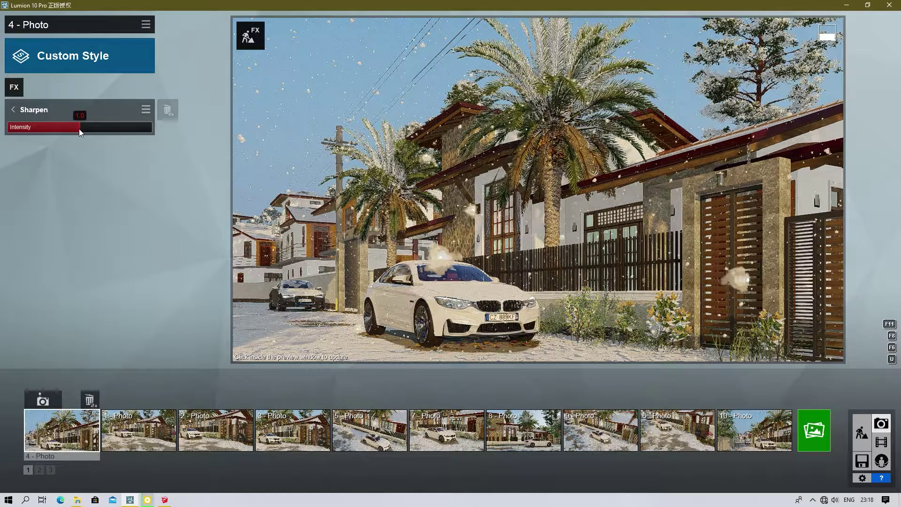
{"action": "left_click", "coordinate": [13, 109]}
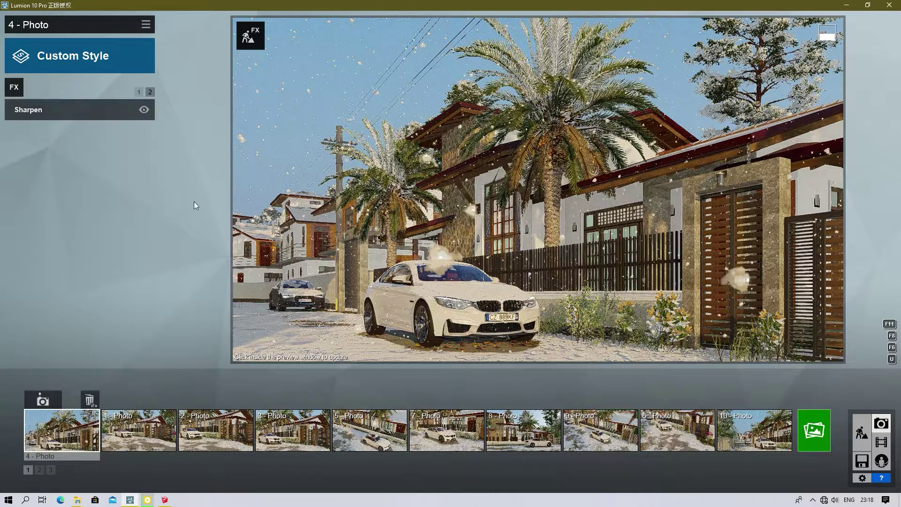
- Enable the Reflection effect and update the photo preview to examine the render, then disable Reflection again
{"action": "left_click", "coordinate": [138, 92]}
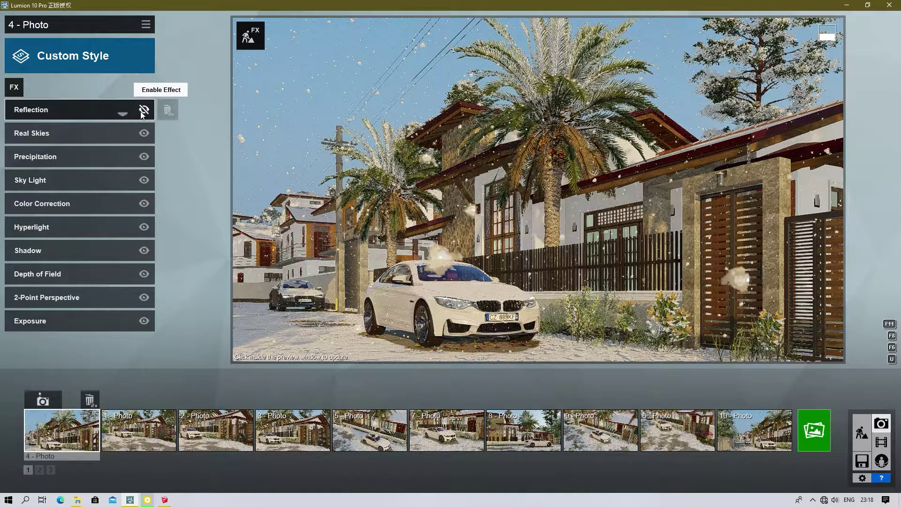
{"action": "left_click", "coordinate": [282, 188]}
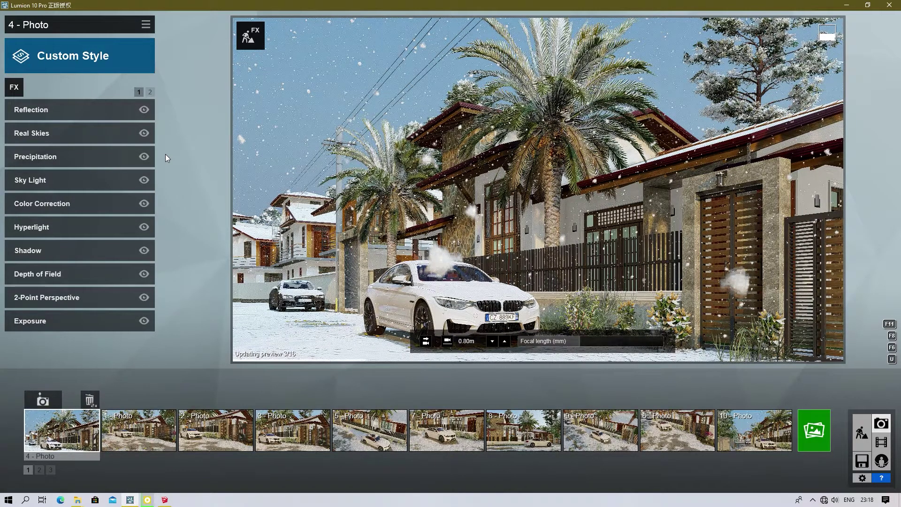
{"action": "mouse_move", "coordinate": [165, 154]}
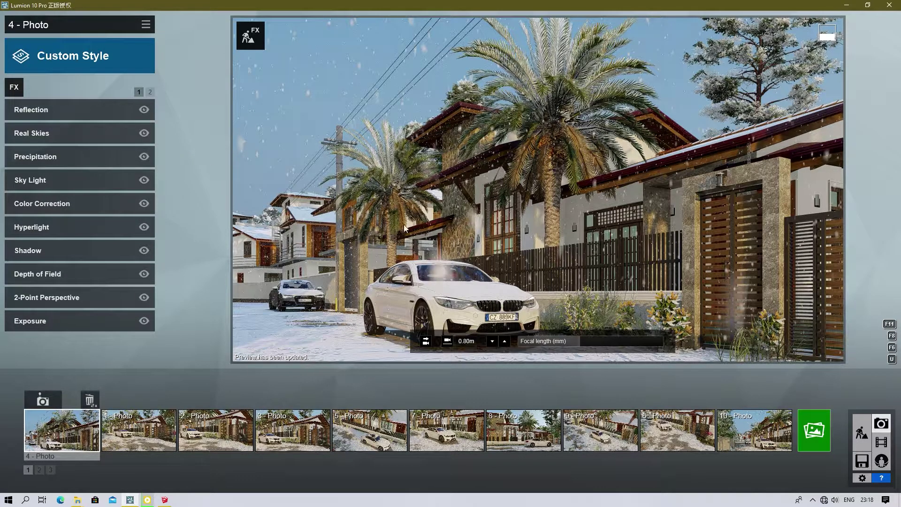
{"action": "left_click", "coordinate": [144, 111]}
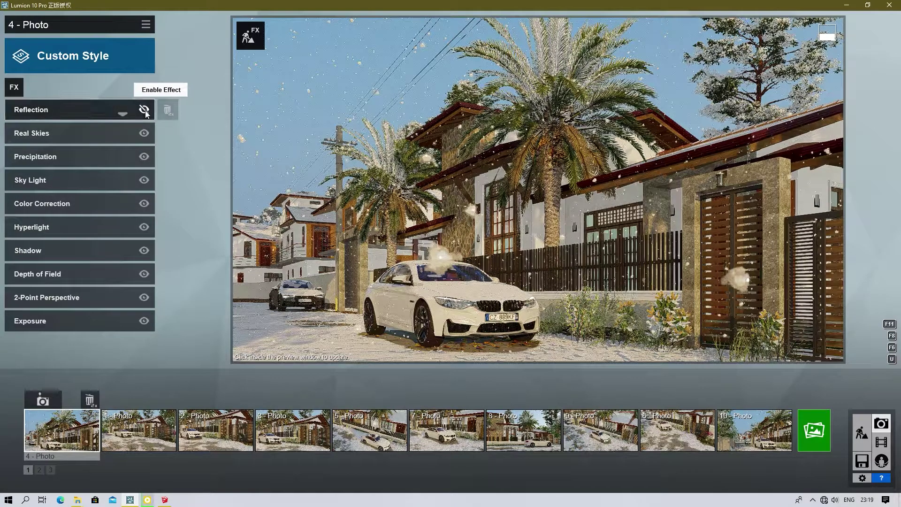
- Reopen the Depth of Field effect and readjust its amount
{"action": "left_click", "coordinate": [91, 274]}
{"action": "mouse_move", "coordinate": [36, 128]}
{"action": "left_mouse_down"}
{"action": "mouse_move", "coordinate": [97, 132]}
{"action": "mouse_move", "coordinate": [17, 131]}
{"action": "mouse_move", "coordinate": [30, 130]}
{"action": "left_mouse_up"}
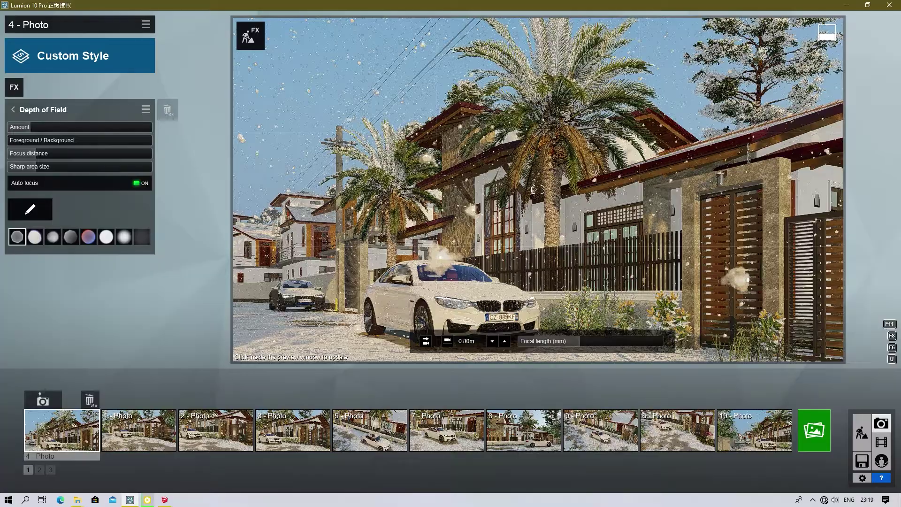
- Try shifting the photo's camera sideways and turning it slightly, then restore the saved camera view
{"action": "key", "text": "d"}
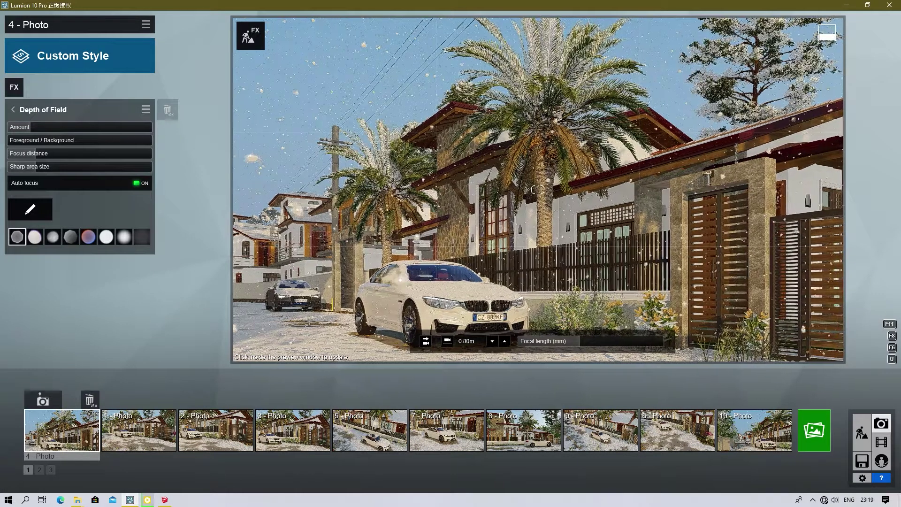
{"action": "key", "text": "a"}
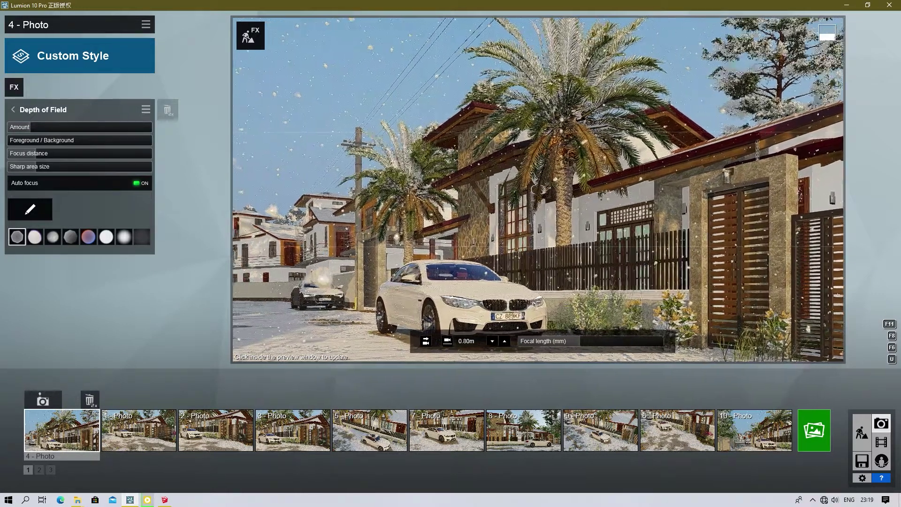
{"action": "right_click_drag", "start_coordinate": [537, 189], "coordinate": [545, 195]}
{"action": "left_click", "coordinate": [55, 399]}
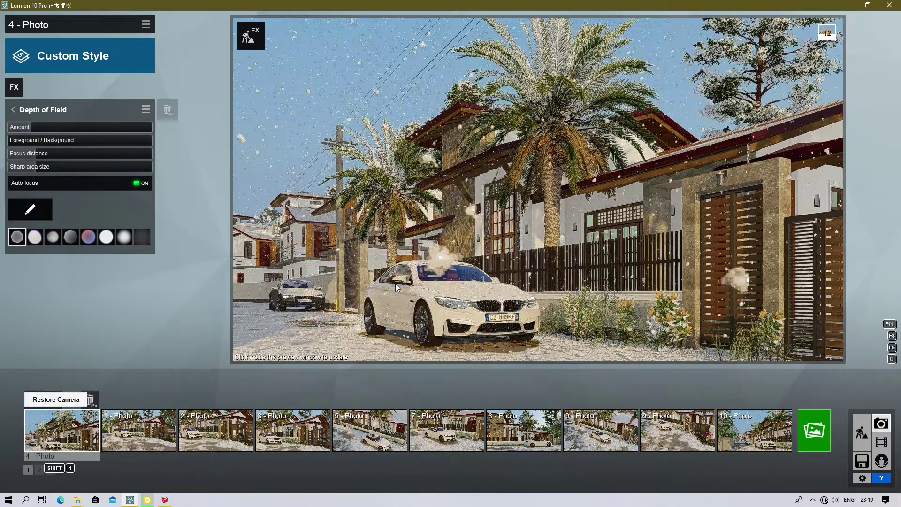
{"action": "key", "text": "s"}
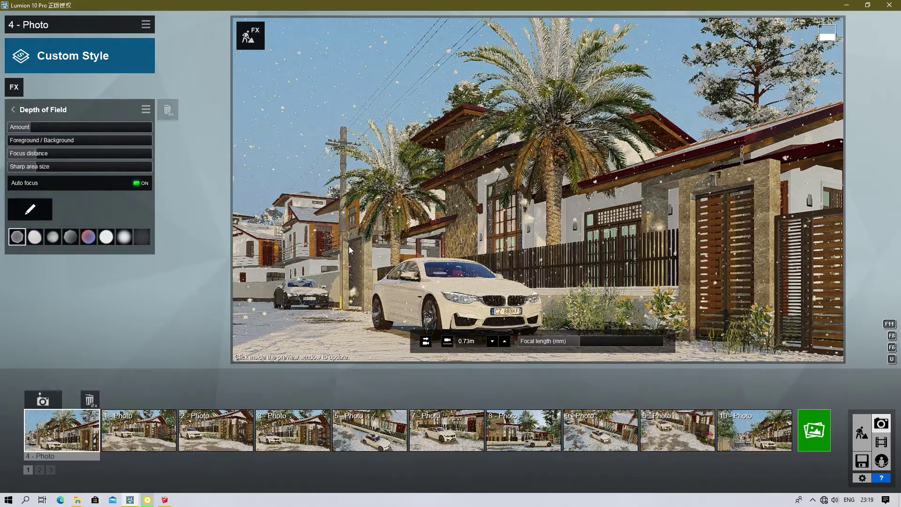
{"action": "key", "text": "w"}
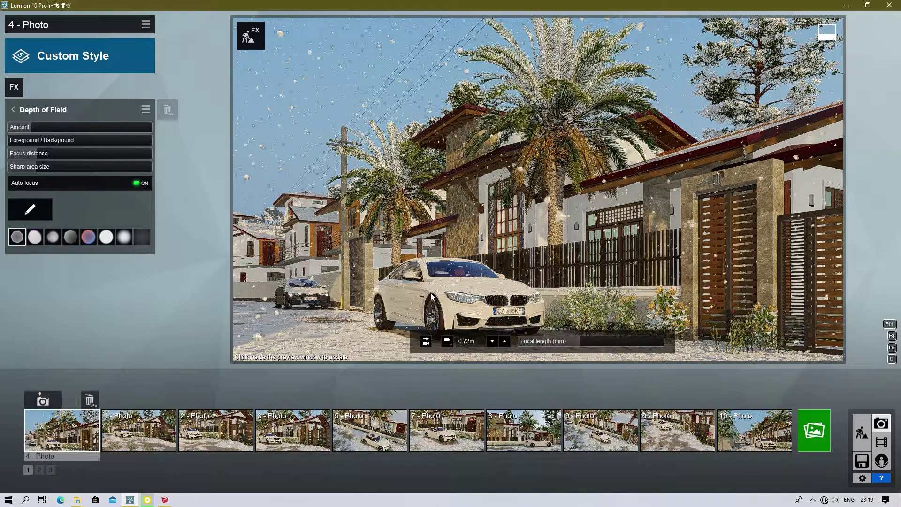
{"action": "mouse_move", "coordinate": [443, 278]}
{"action": "right_mouse_down"}
{"action": "mouse_move", "coordinate": [416, 278]}
{"action": "mouse_move", "coordinate": [427, 278]}
{"action": "right_mouse_up"}
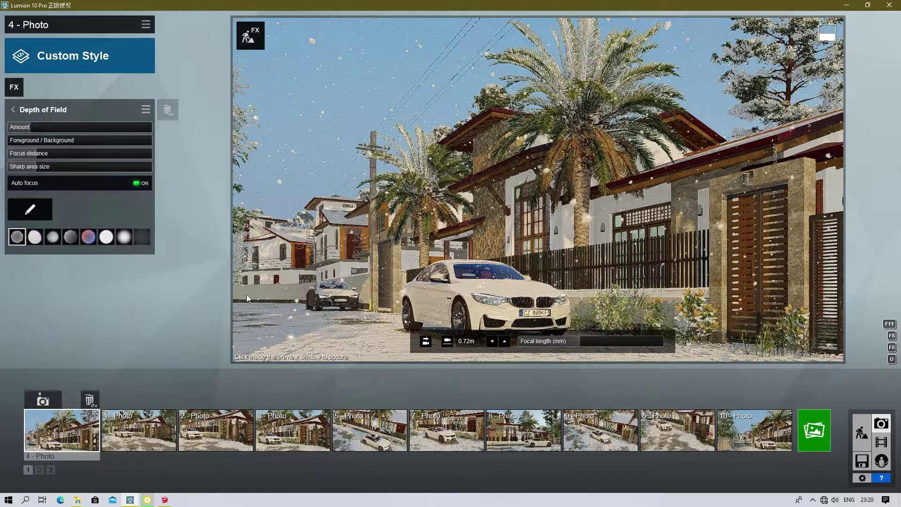
{"action": "left_click", "coordinate": [90, 423]}
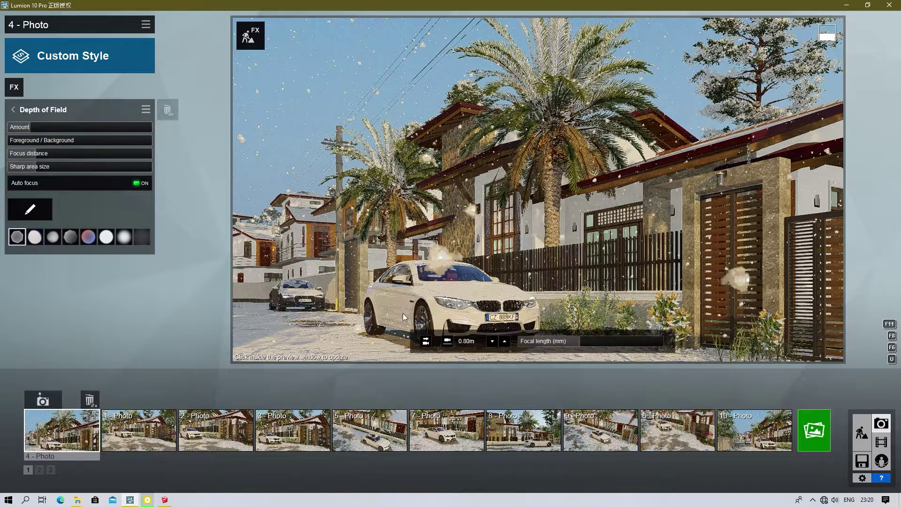
- Lower the camera to about 0.73 m, turn it slightly left and store the new view in photo 4
{"action": "scroll", "coordinate": [406, 308], "scroll_direction": "down", "scroll_amount": 1}
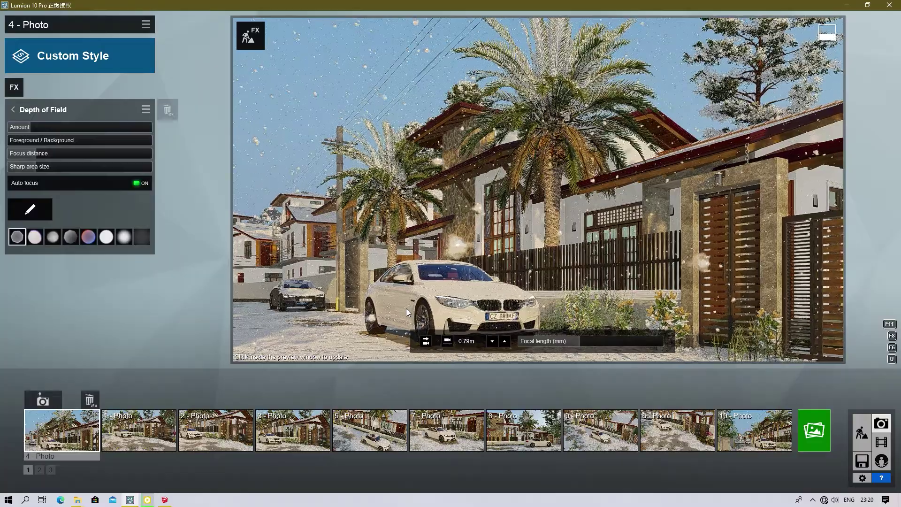
{"action": "scroll", "coordinate": [406, 309], "scroll_direction": "down", "scroll_amount": 1}
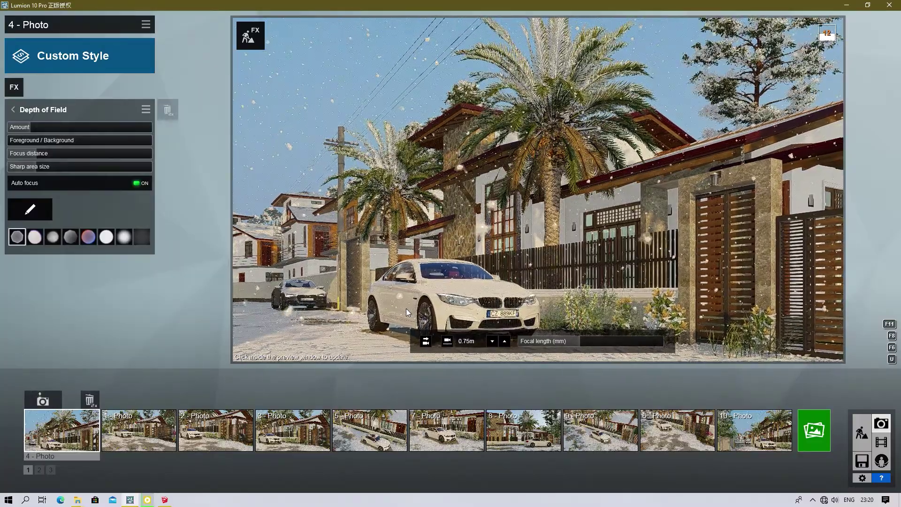
{"action": "right_click_drag", "start_coordinate": [410, 296], "coordinate": [261, 333]}
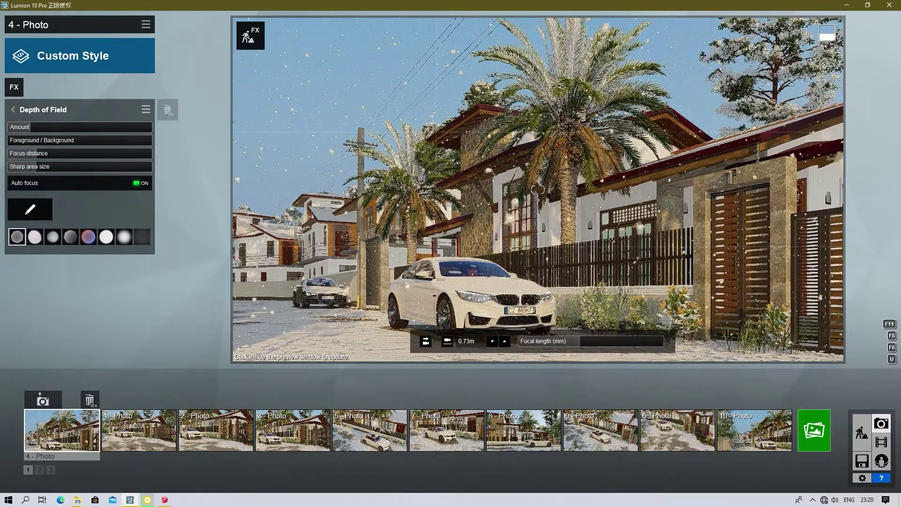
{"action": "key", "text": "ctrl+1"}
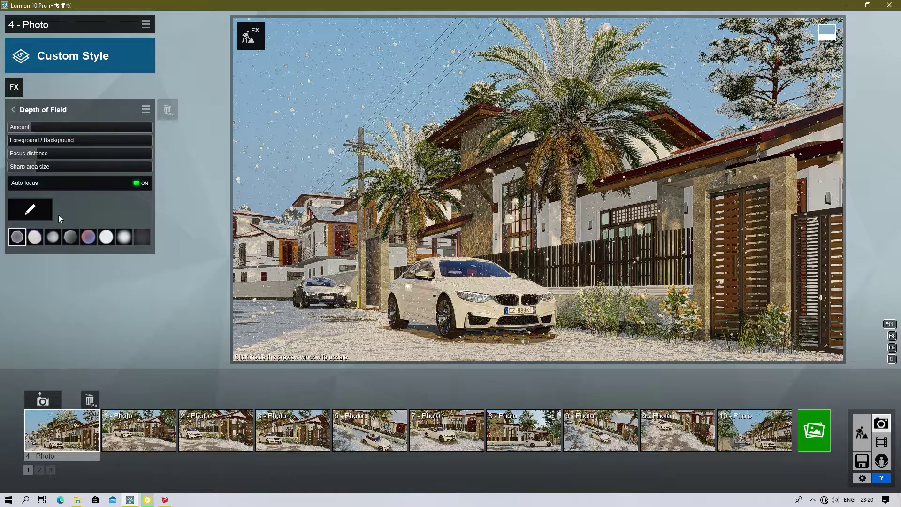
- Return to the effects list, enable the Reflection effect and update the photo preview
{"action": "left_click", "coordinate": [13, 110]}
{"action": "left_click", "coordinate": [143, 111]}
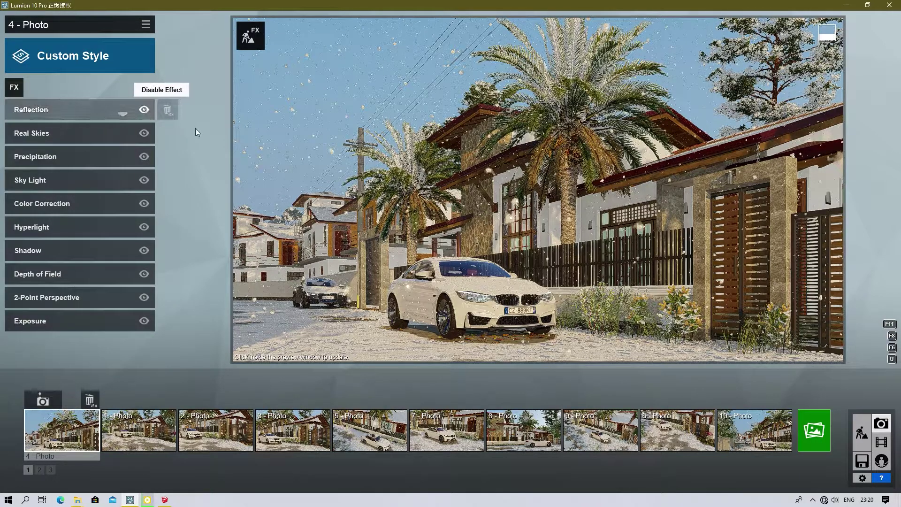
{"action": "left_click", "coordinate": [324, 156]}
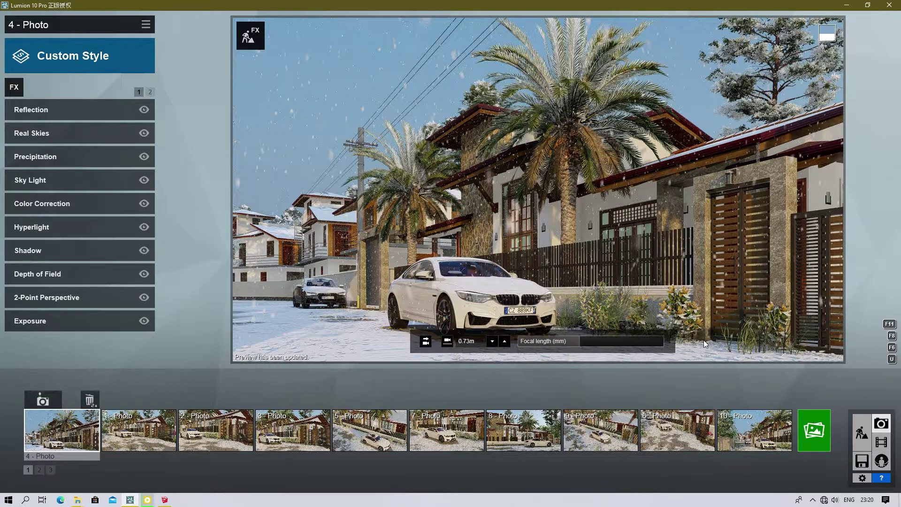
- Render the current shot at Print size 3840x2160 as a JPG named 1 in the Renders folder and close the finished render
{"action": "left_click", "coordinate": [820, 432]}
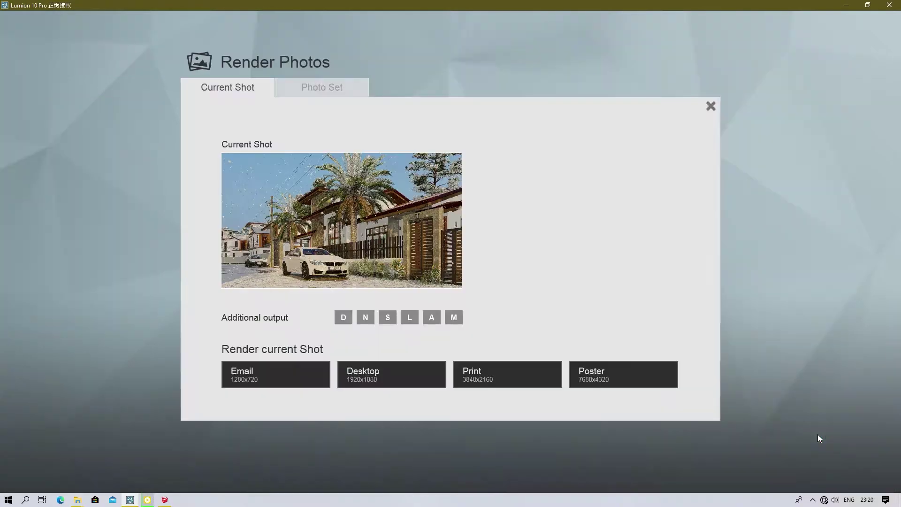
{"action": "left_click", "coordinate": [518, 384]}
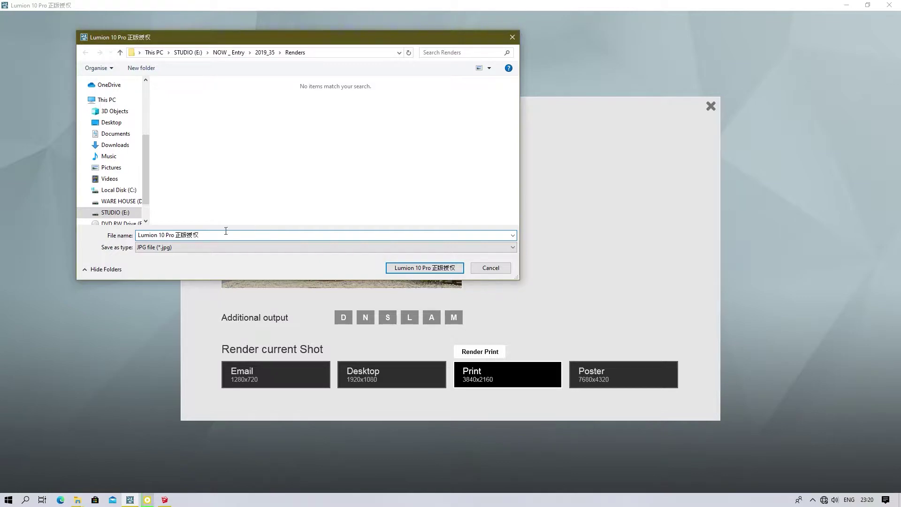
{"action": "left_click_drag", "start_coordinate": [238, 232], "coordinate": [101, 228]}
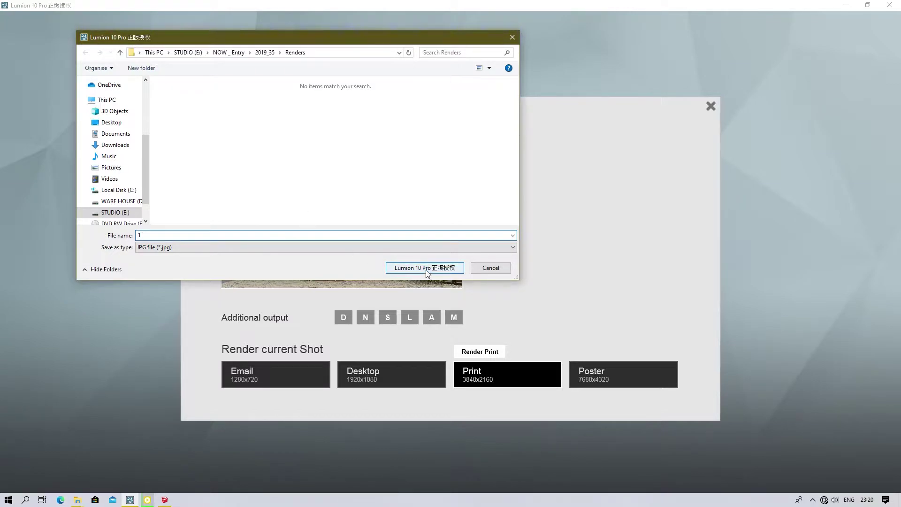
{"action": "left_click", "coordinate": [424, 268]}
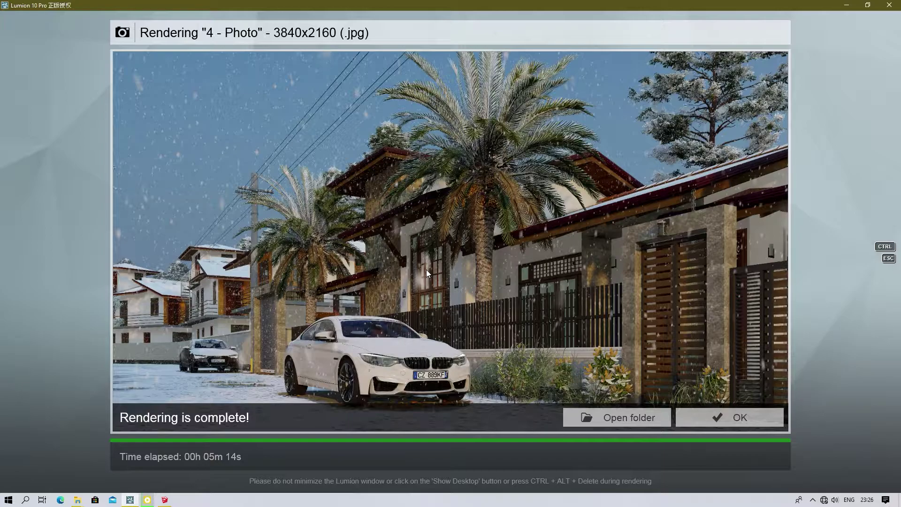
{"action": "left_click", "coordinate": [727, 416]}
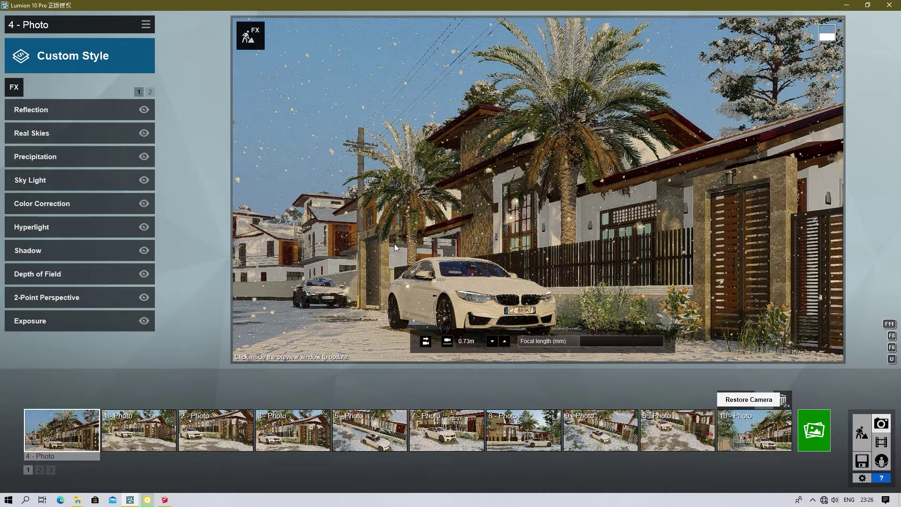
- Disable the Reflection effect and minimize Lumion to reach the desktop
{"action": "left_click", "coordinate": [144, 111]}
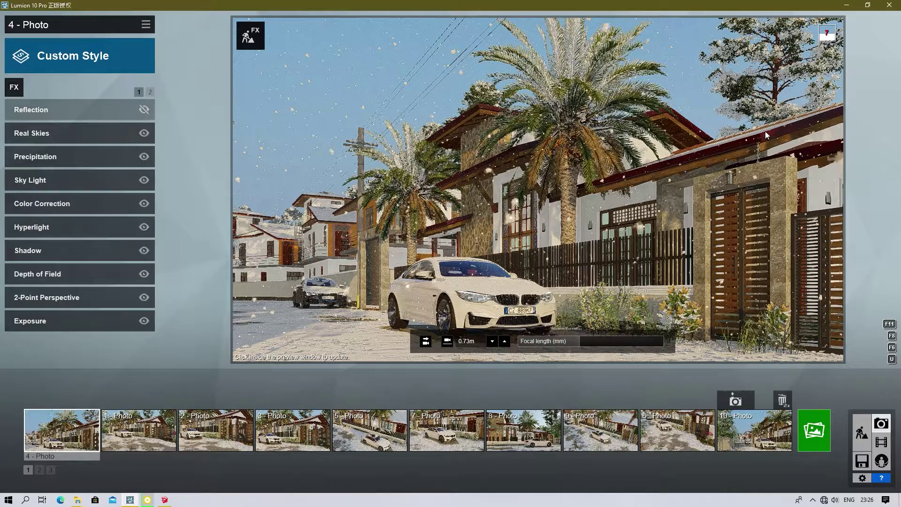
{"action": "left_click", "coordinate": [846, 6]}
{"action": "left_click", "coordinate": [846, 5]}
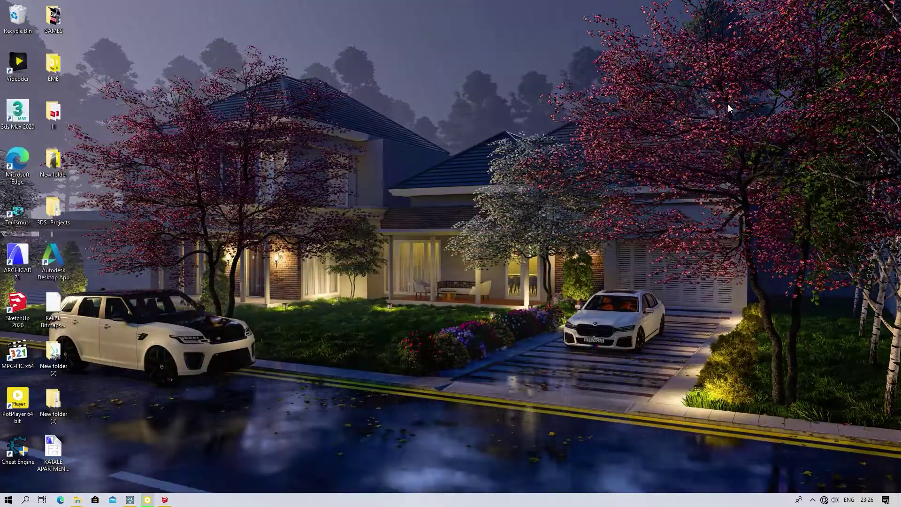
{"action": "right_click", "coordinate": [591, 162]}
{"action": "right_click", "coordinate": [578, 140]}
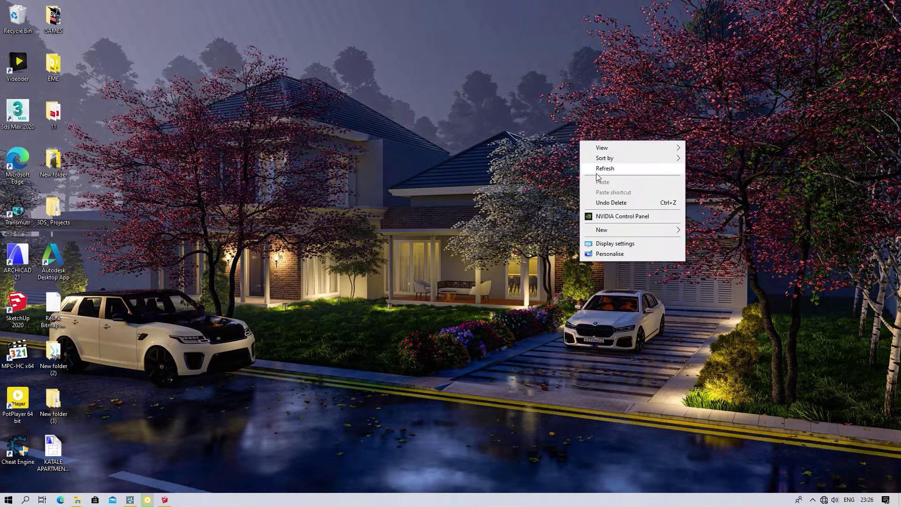
{"action": "left_click", "coordinate": [597, 172]}
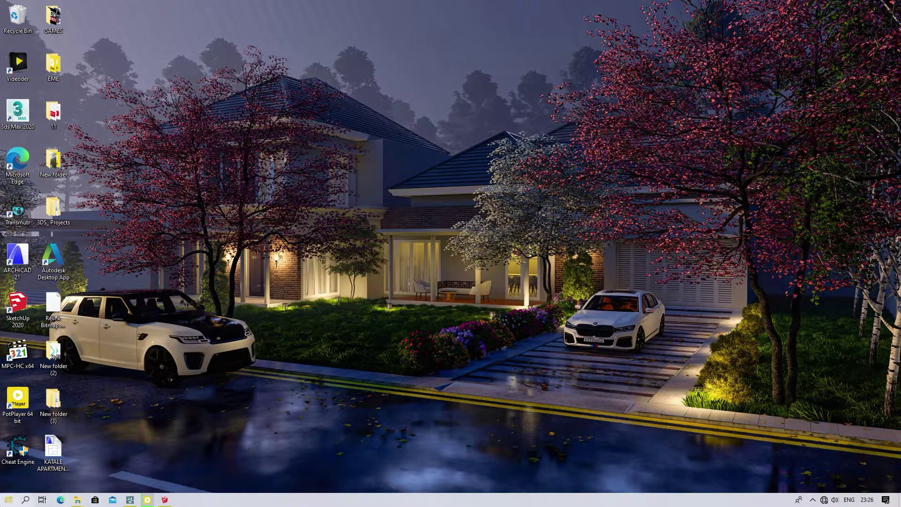
- Launch Adobe Photoshop 2020 and open the rendered image 1 from the Renders folder, fitted to the window
{"action": "key", "text": "super"}
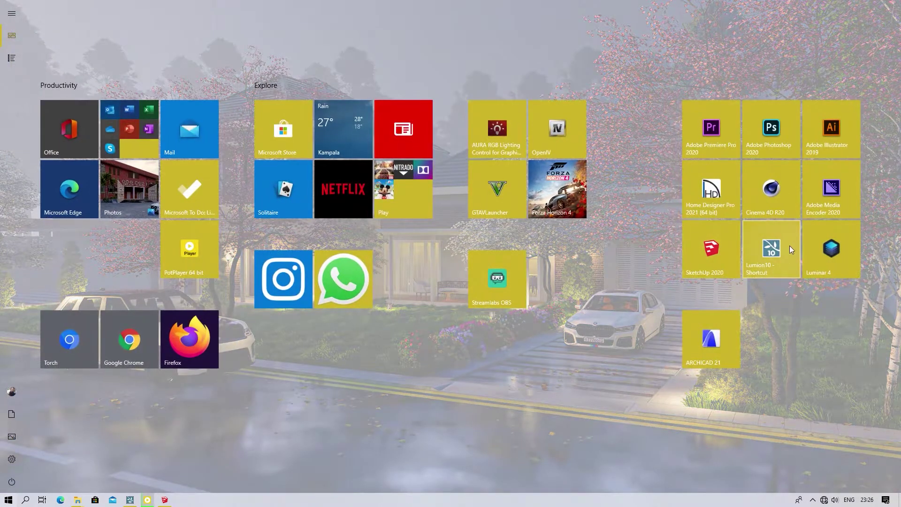
{"action": "left_click", "coordinate": [770, 149]}
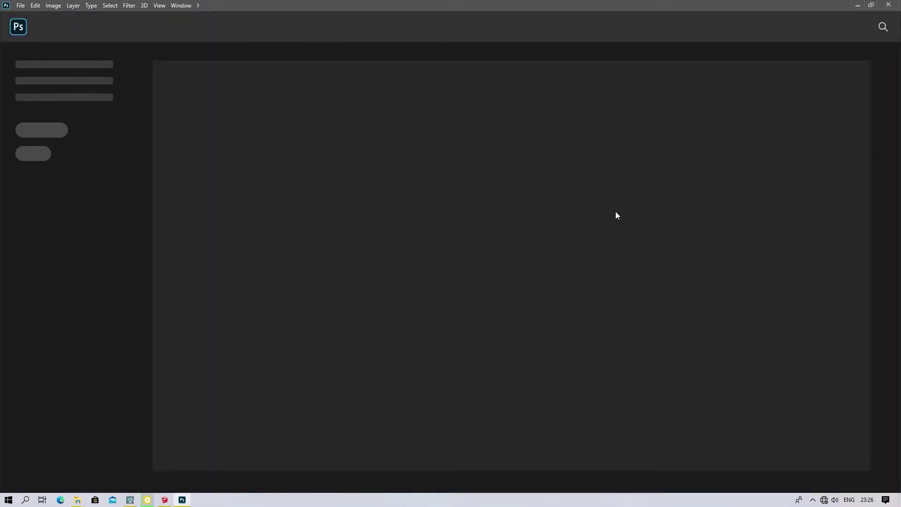
{"action": "right_click", "coordinate": [77, 499]}
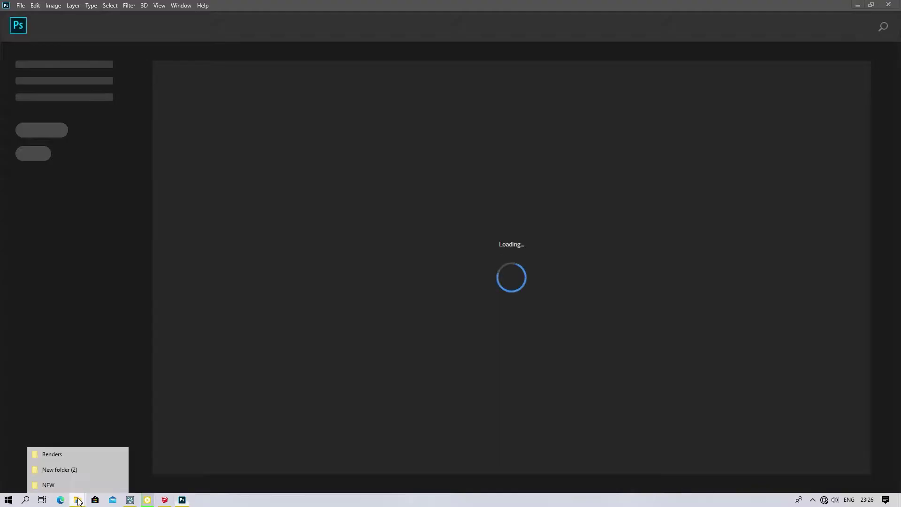
{"action": "left_click", "coordinate": [75, 453]}
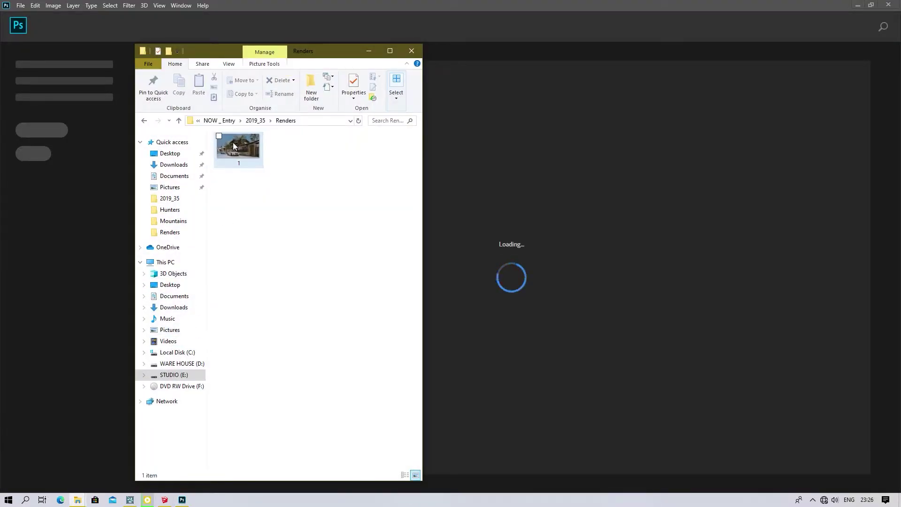
{"action": "left_click_drag", "start_coordinate": [237, 146], "coordinate": [487, 226]}
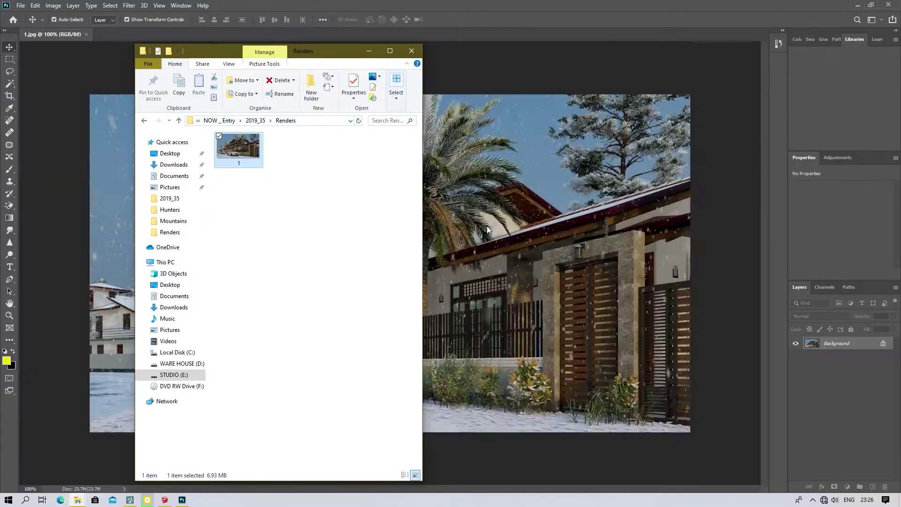
{"action": "left_click", "coordinate": [369, 53]}
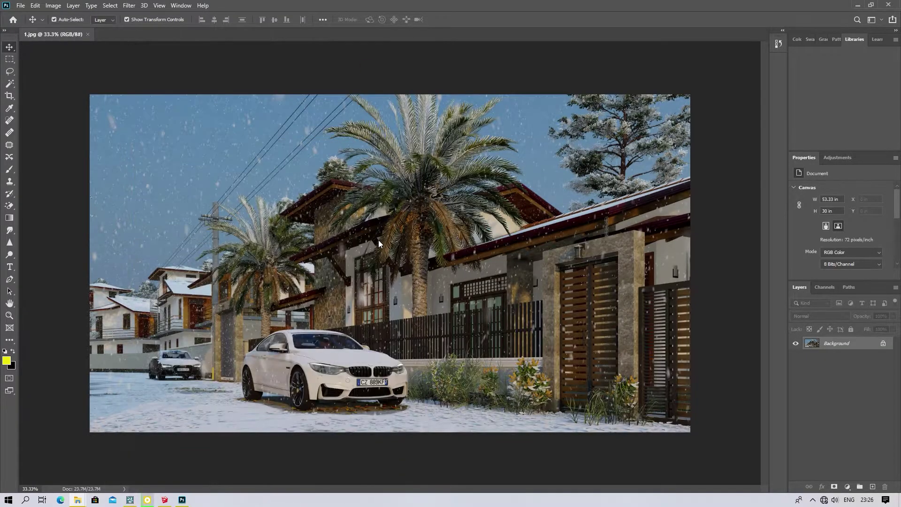
{"action": "key", "text": "ctrl+0"}
{"action": "scroll", "coordinate": [385, 281], "scroll_direction": "up", "scroll_amount": 1, "text": "alt"}
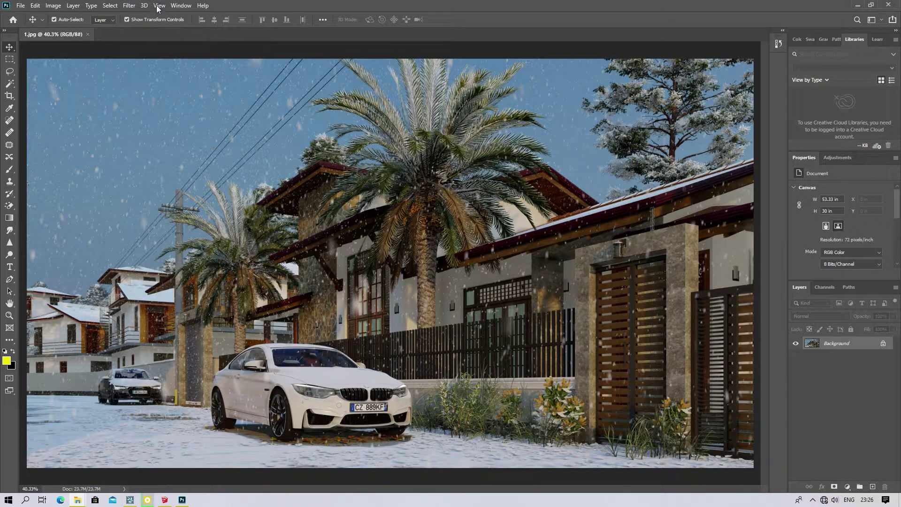
- Open the Camera Raw Filter, apply the automatic tone correction and set the exposure to +0.30
{"action": "left_click", "coordinate": [130, 5]}
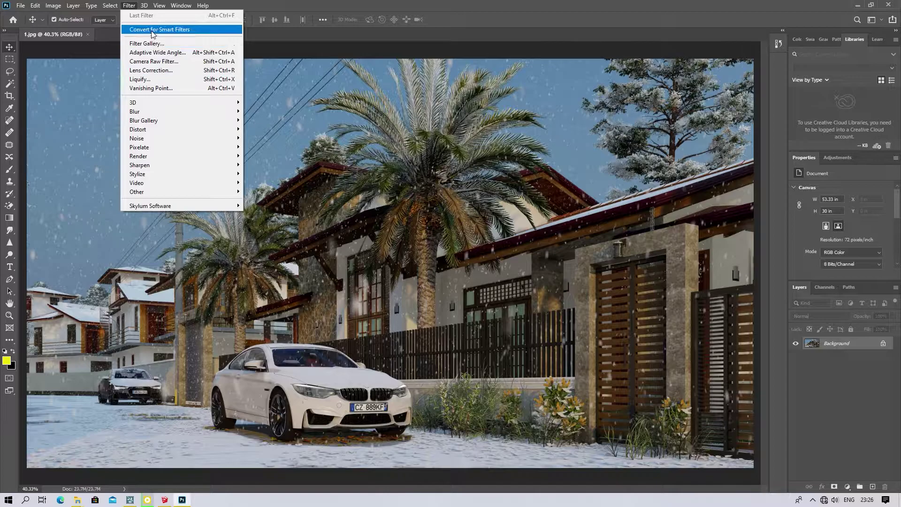
{"action": "left_click", "coordinate": [157, 61]}
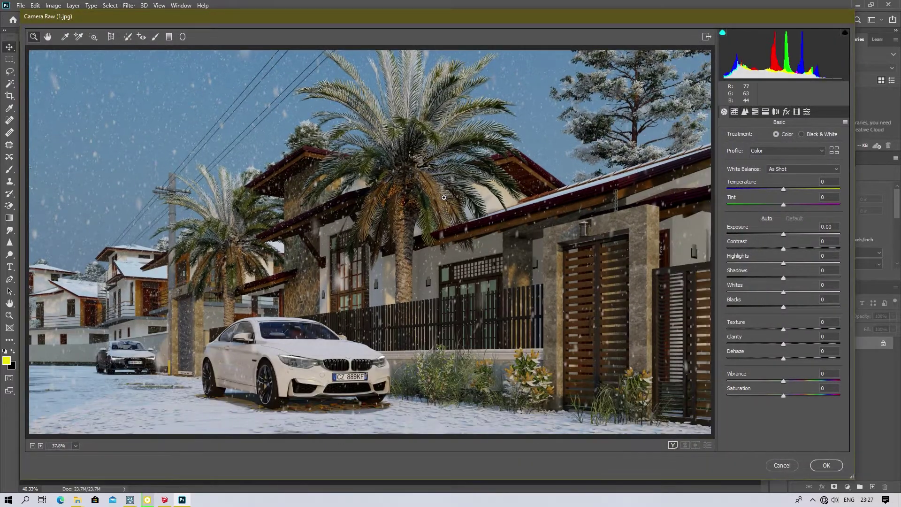
{"action": "left_click", "coordinate": [766, 218]}
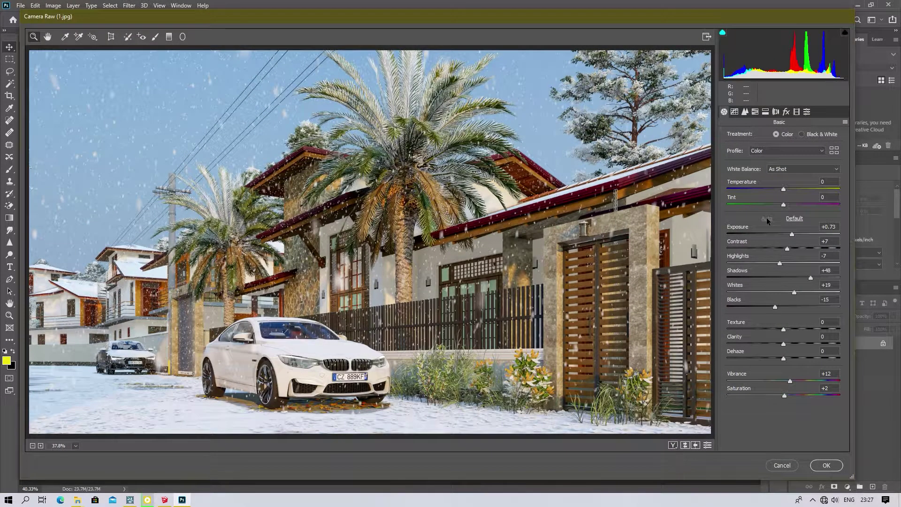
{"action": "left_click", "coordinate": [792, 234]}
{"action": "left_click_drag", "start_coordinate": [792, 232], "coordinate": [787, 233]}
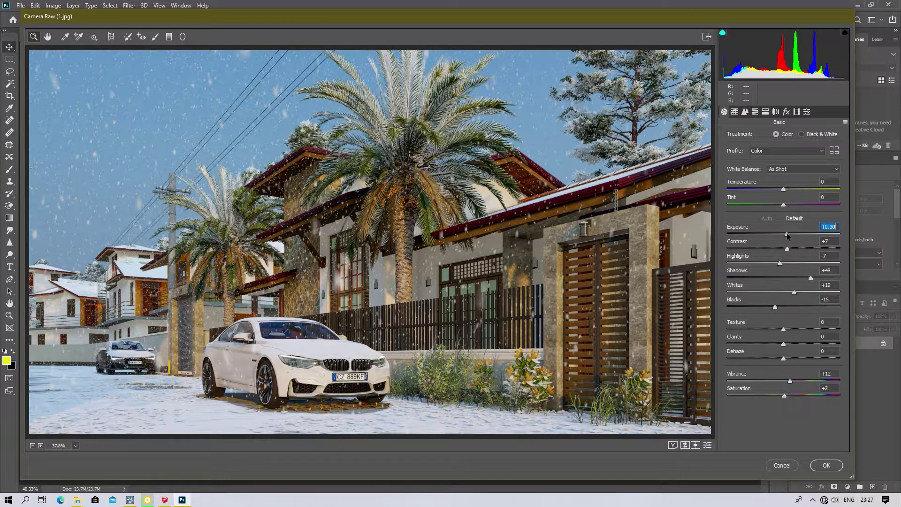
- Set the temperature to -1 and texture to +4, fine-tune the clarity and apply the Camera Raw adjustments
{"action": "left_click_drag", "start_coordinate": [785, 187], "coordinate": [784, 191]}
{"action": "left_click_drag", "start_coordinate": [785, 327], "coordinate": [787, 345]}
{"action": "left_click_drag", "start_coordinate": [787, 345], "coordinate": [834, 351]}
{"action": "double_click", "coordinate": [792, 343]}
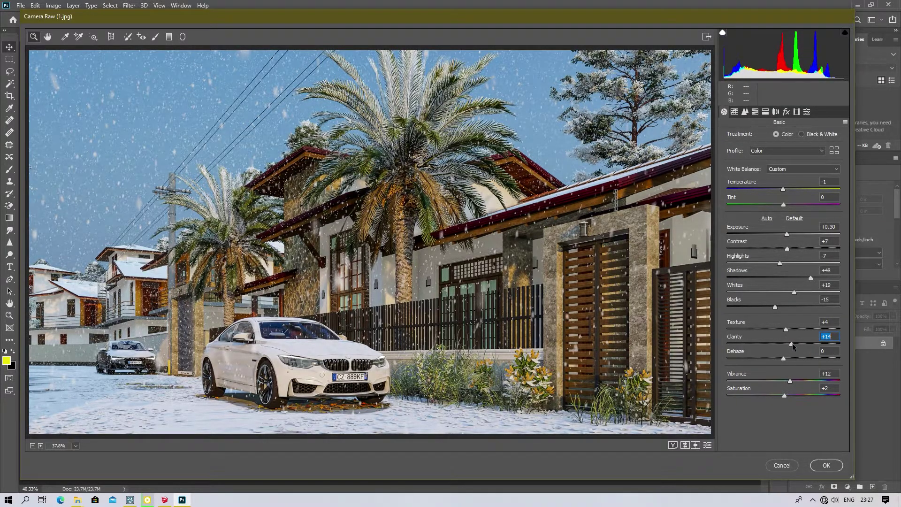
{"action": "left_click_drag", "start_coordinate": [783, 344], "coordinate": [785, 344]}
{"action": "left_click", "coordinate": [825, 465]}
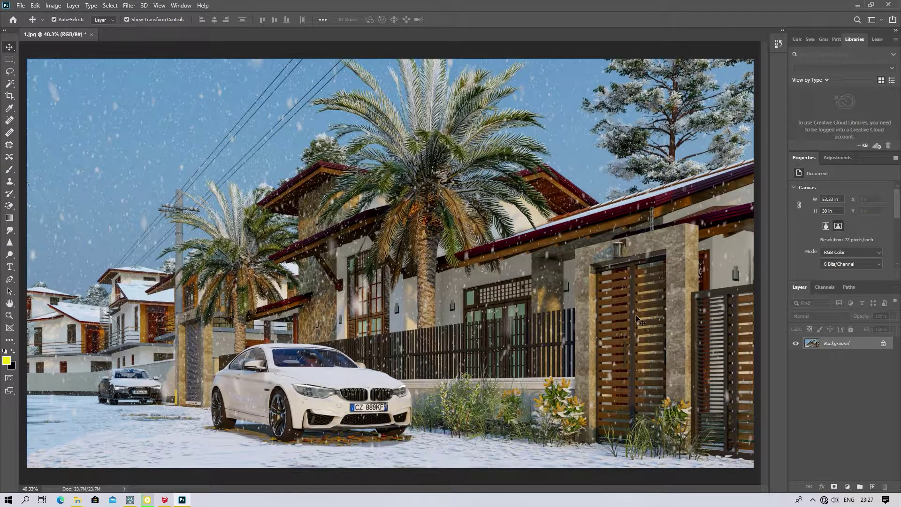
- Save the edited image as a progressive JPEG at quality 12 and minimize Photoshop
{"action": "key", "text": "ctrl"}
{"action": "key", "text": "ctrl+s"}
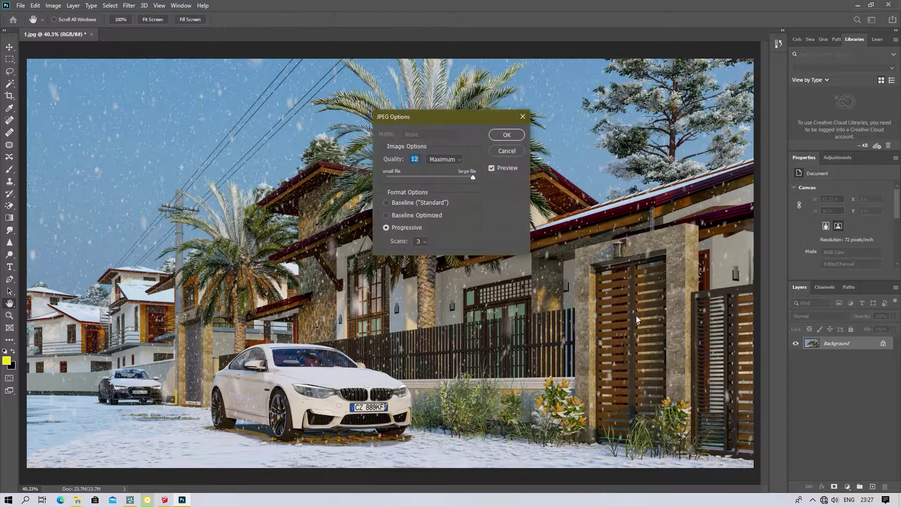
{"action": "left_click", "coordinate": [507, 135]}
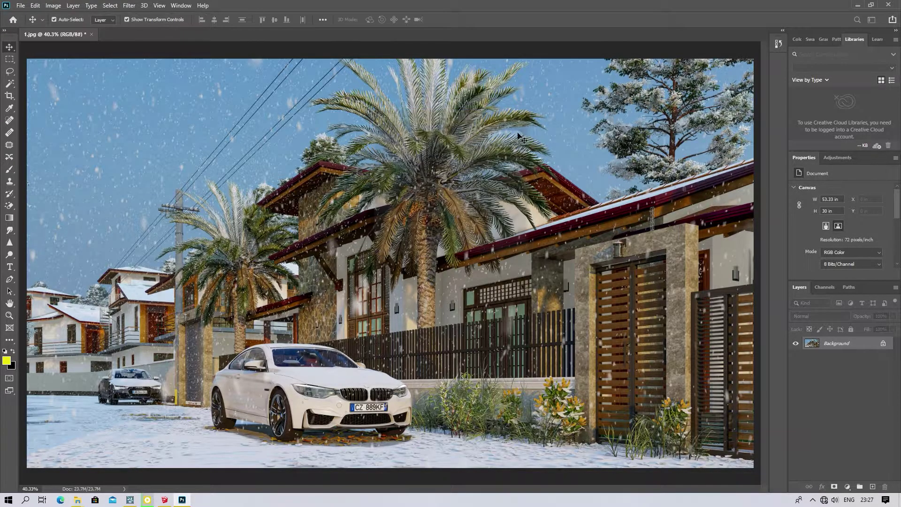
{"action": "left_click", "coordinate": [857, 5]}
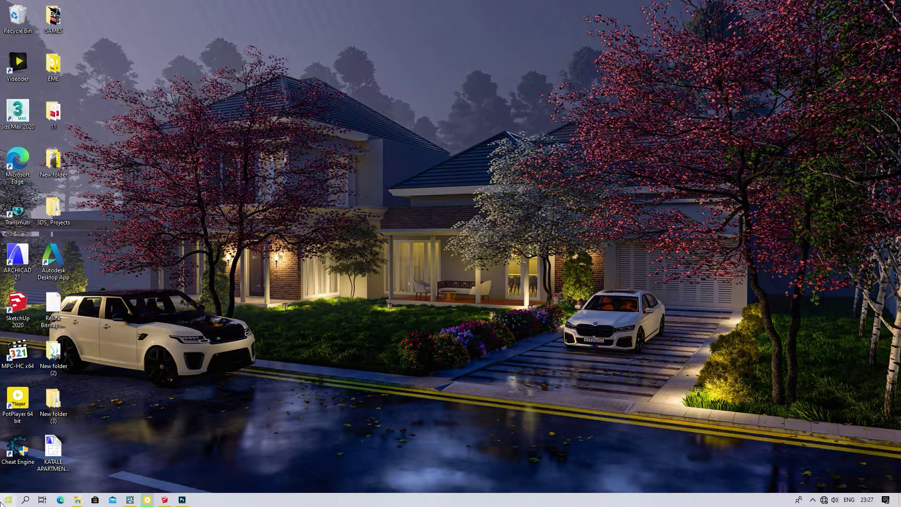
- Launch Luminar 4 and open the image 1 from the Renders folder for single-image editing
{"action": "left_click", "coordinate": [9, 500]}
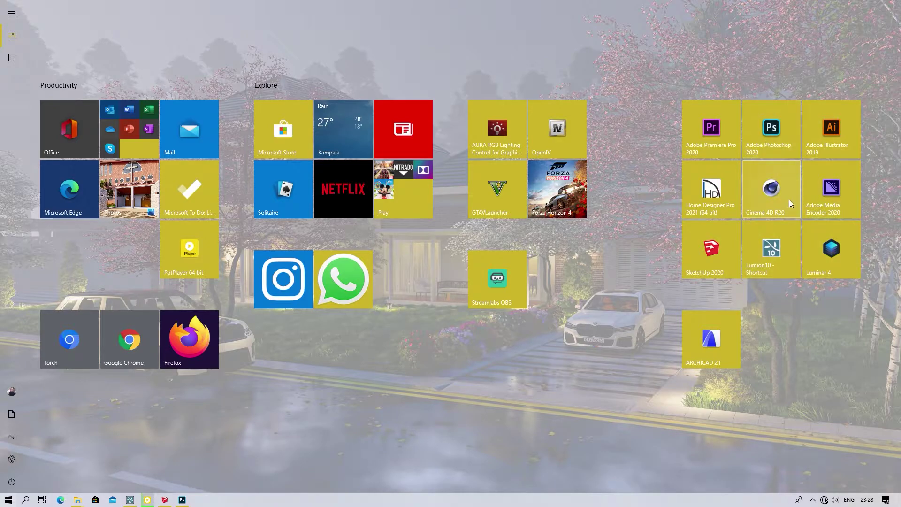
{"action": "left_click", "coordinate": [821, 251]}
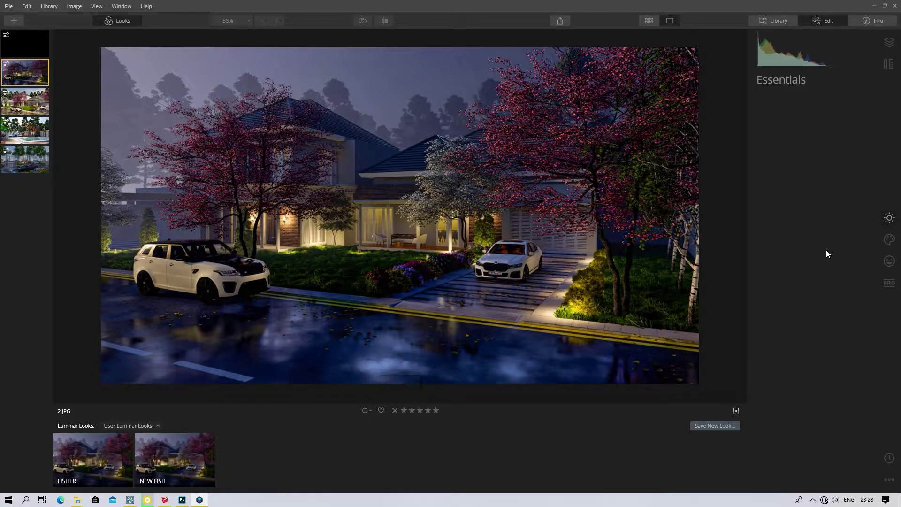
{"action": "left_click", "coordinate": [15, 19]}
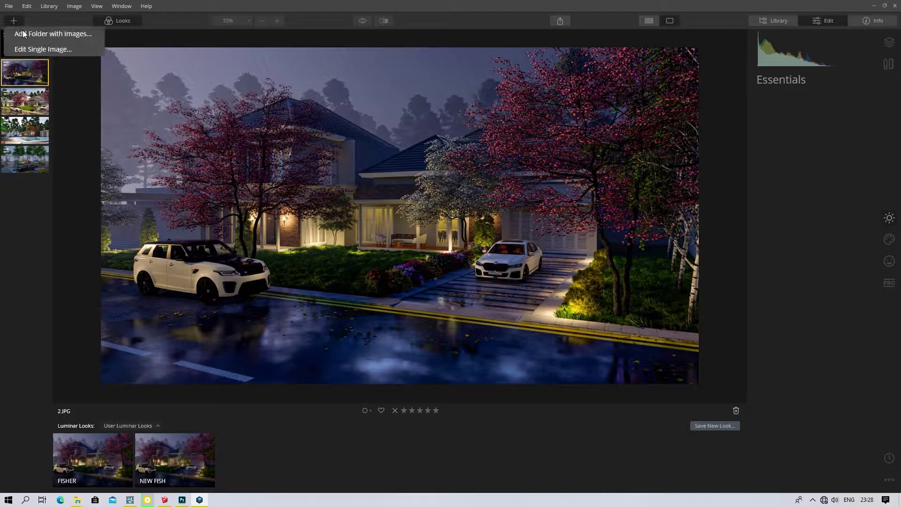
{"action": "left_click", "coordinate": [33, 49]}
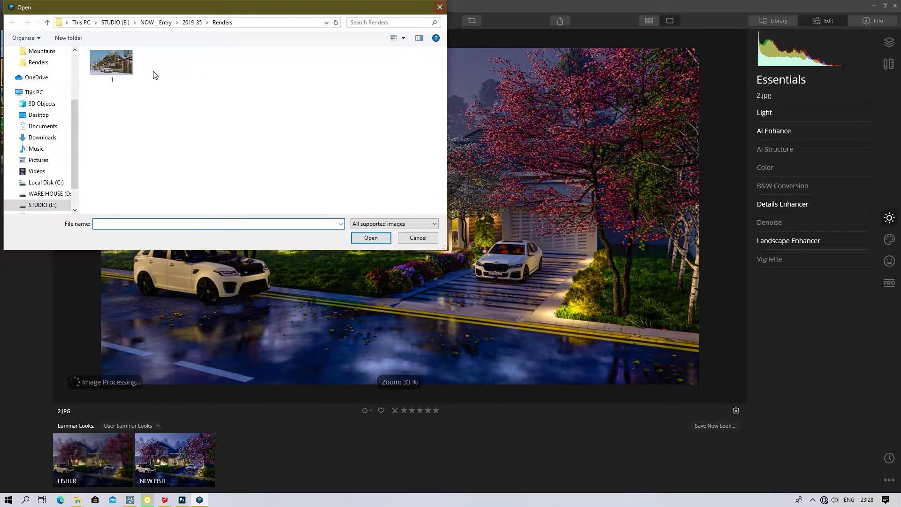
{"action": "double_click", "coordinate": [117, 64]}
{"action": "left_click", "coordinate": [118, 65]}
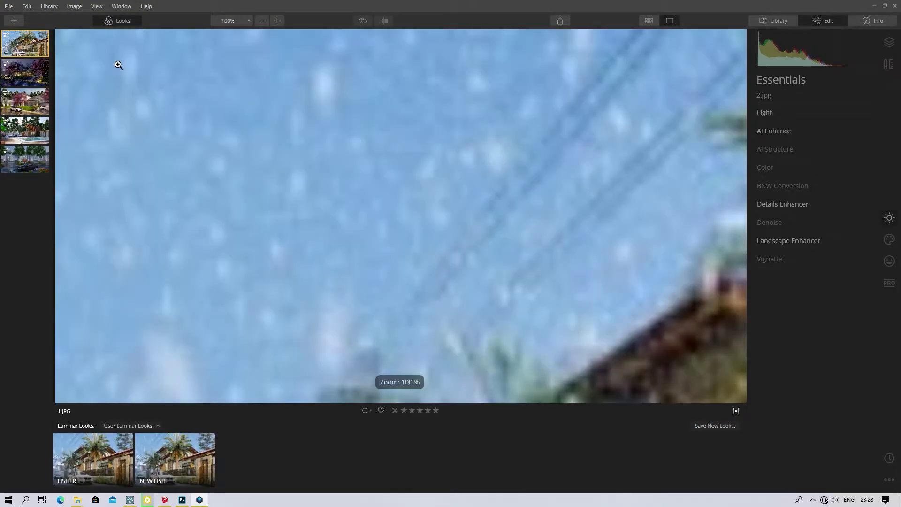
- Fit the whole image in the view and reset all its existing adjustments
{"action": "left_click", "coordinate": [357, 187]}
{"action": "scroll", "coordinate": [358, 188], "scroll_direction": "up", "scroll_amount": 1}
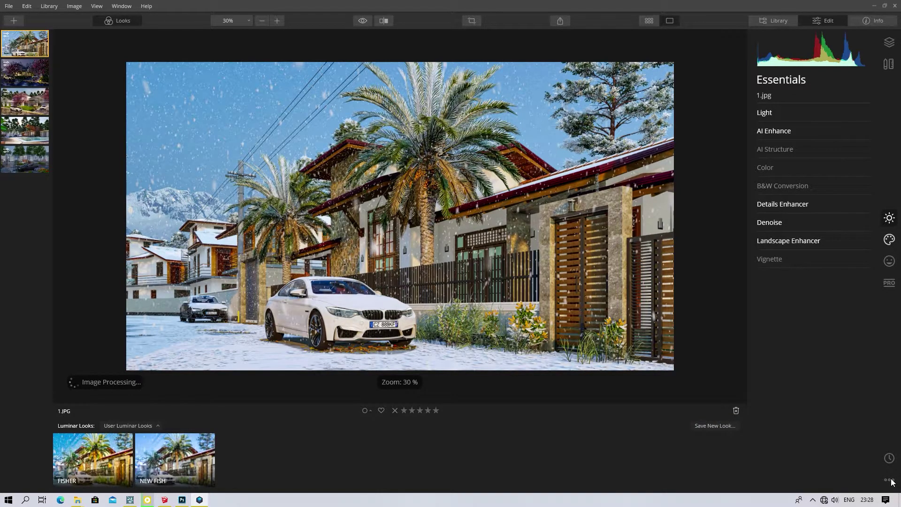
{"action": "left_click", "coordinate": [890, 480]}
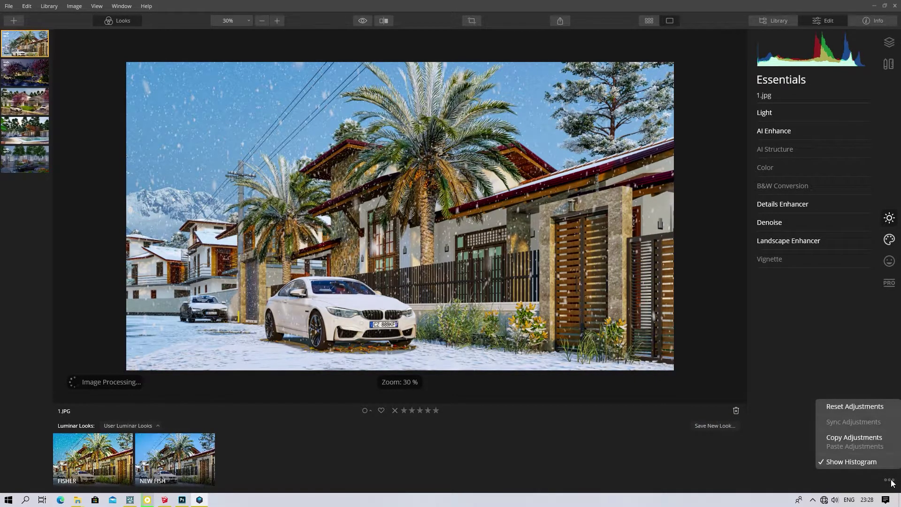
{"action": "left_click", "coordinate": [860, 407]}
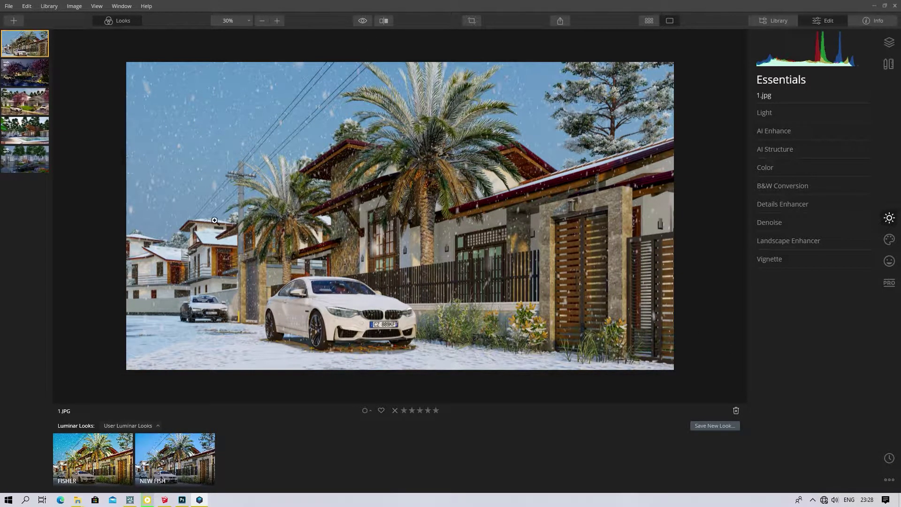
- In the Light adjustments, set the temperature to 7 and raise the smart contrast slightly
{"action": "scroll", "coordinate": [225, 231], "scroll_direction": "up", "scroll_amount": 1}
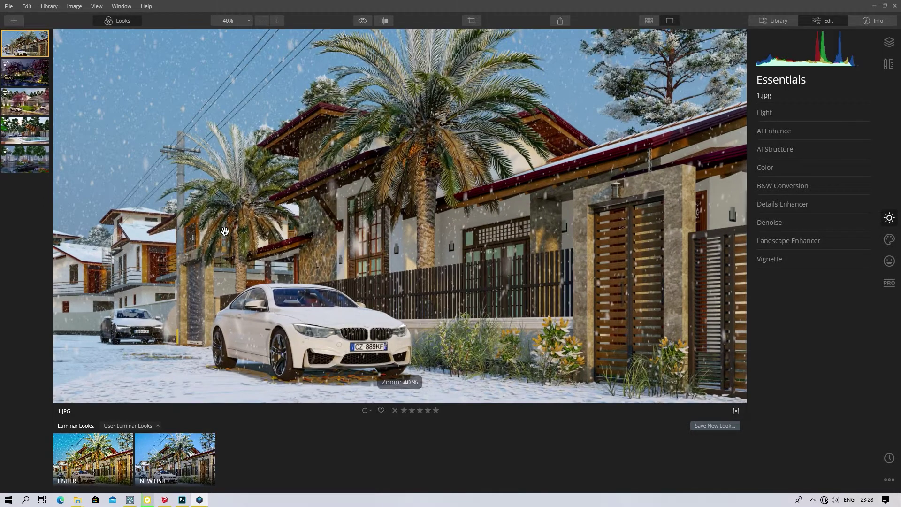
{"action": "scroll", "coordinate": [225, 232], "scroll_direction": "up", "scroll_amount": 1}
{"action": "left_click", "coordinate": [795, 112]}
{"action": "left_click_drag", "start_coordinate": [813, 150], "coordinate": [817, 151]}
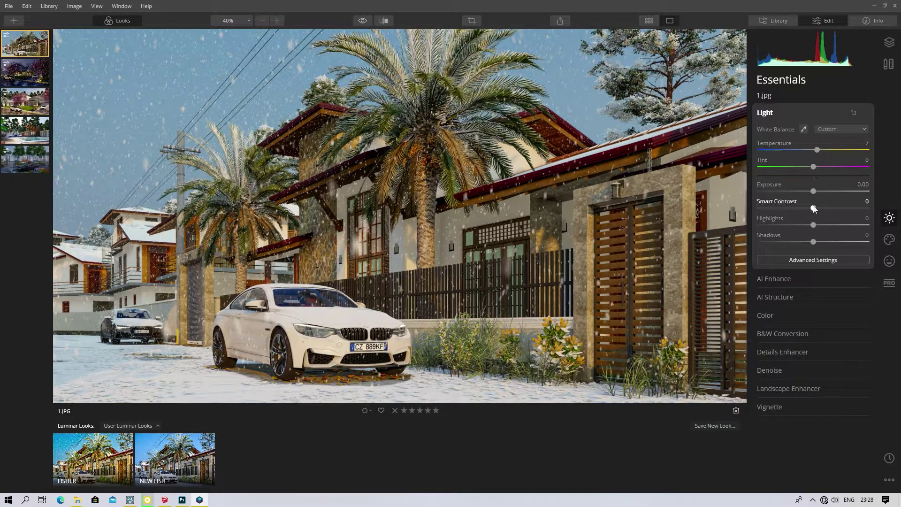
{"action": "mouse_move", "coordinate": [813, 208]}
{"action": "left_mouse_down"}
{"action": "mouse_move", "coordinate": [848, 208]}
{"action": "mouse_move", "coordinate": [795, 207]}
{"action": "mouse_move", "coordinate": [817, 207]}
{"action": "left_mouse_up"}
{"action": "left_click", "coordinate": [794, 111]}
- Set the AI Accent to 41 in AI Enhance and check the effect on the house
{"action": "left_click", "coordinate": [787, 126]}
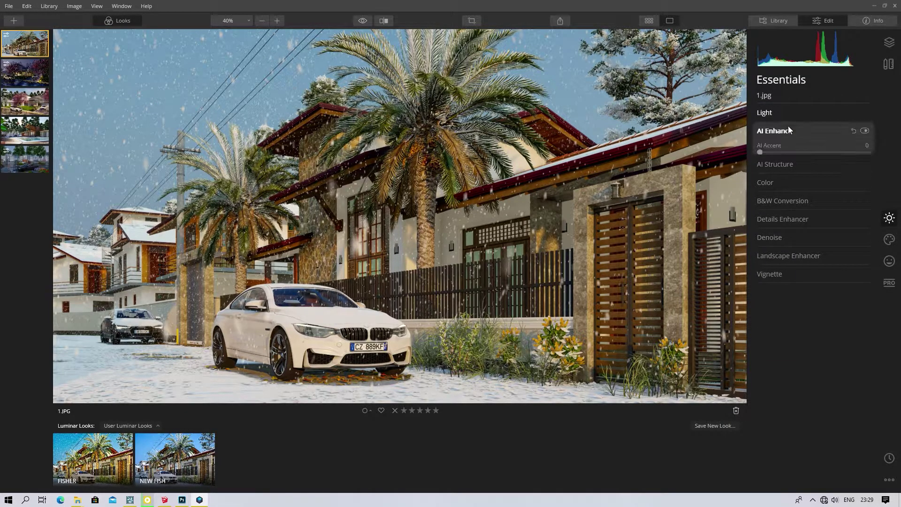
{"action": "left_click", "coordinate": [762, 150]}
{"action": "left_click_drag", "start_coordinate": [765, 149], "coordinate": [801, 154]}
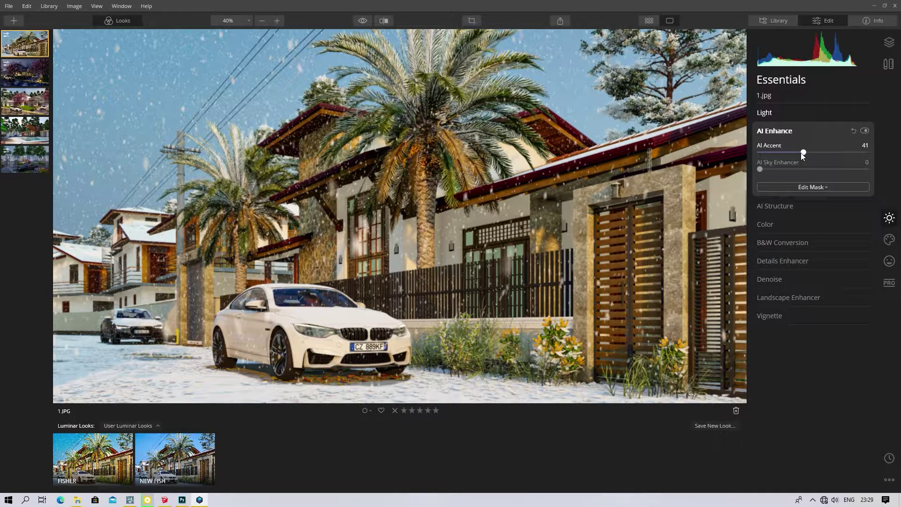
{"action": "scroll", "coordinate": [390, 233], "scroll_direction": "up", "scroll_amount": 1}
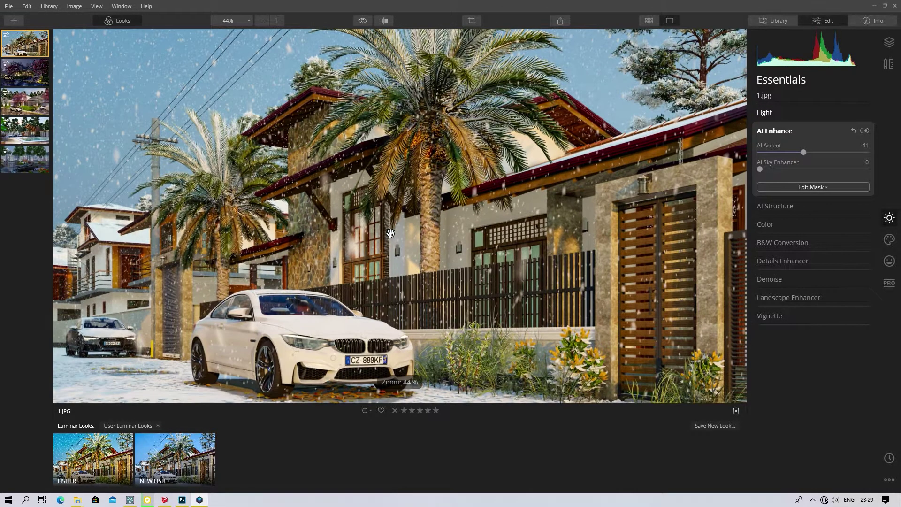
{"action": "scroll", "coordinate": [390, 233], "scroll_direction": "down", "scroll_amount": 1}
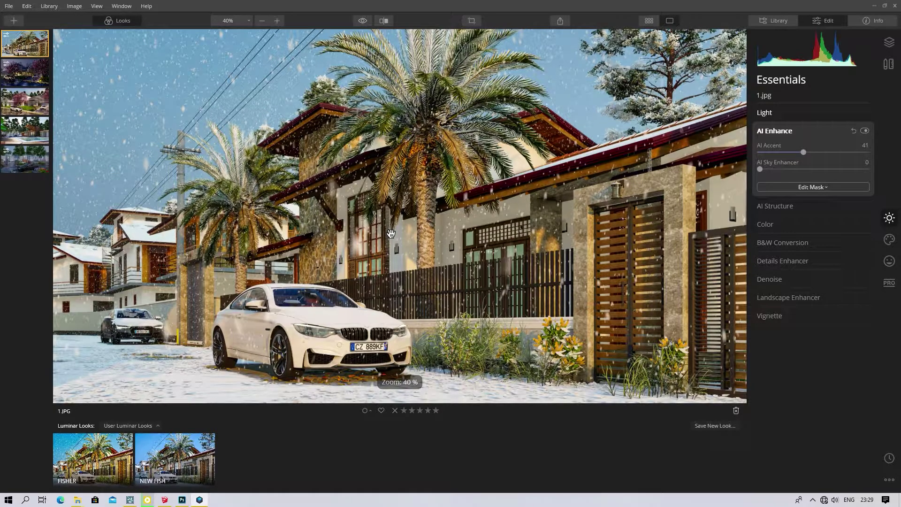
{"action": "scroll", "coordinate": [391, 234], "scroll_direction": "down", "scroll_amount": 1}
{"action": "scroll", "coordinate": [390, 234], "scroll_direction": "up", "scroll_amount": 1}
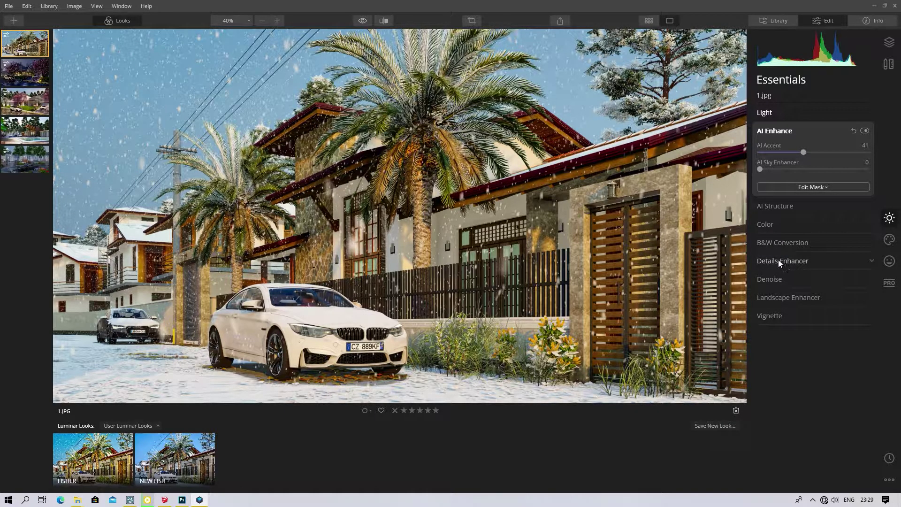
- In the Details Enhancer, set small details to 4, medium details to 8 and large details to 9
{"action": "left_click", "coordinate": [784, 209]}
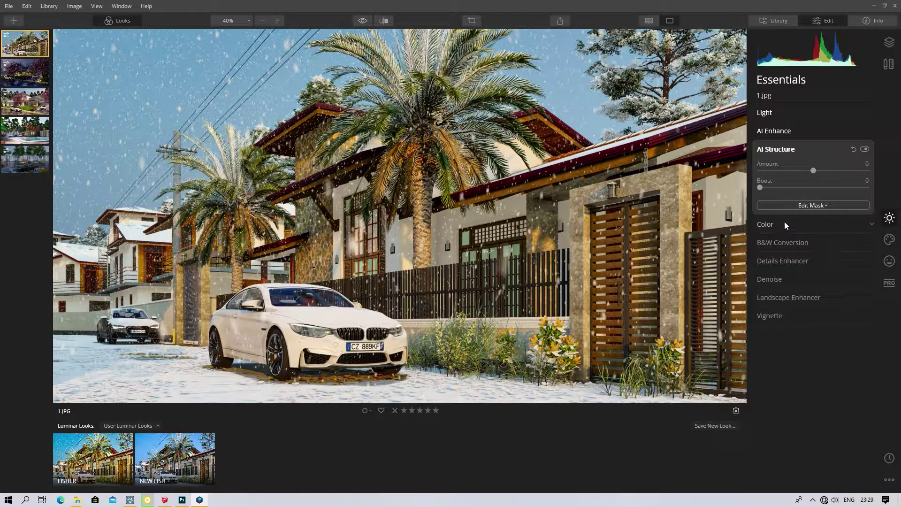
{"action": "left_click", "coordinate": [805, 149]}
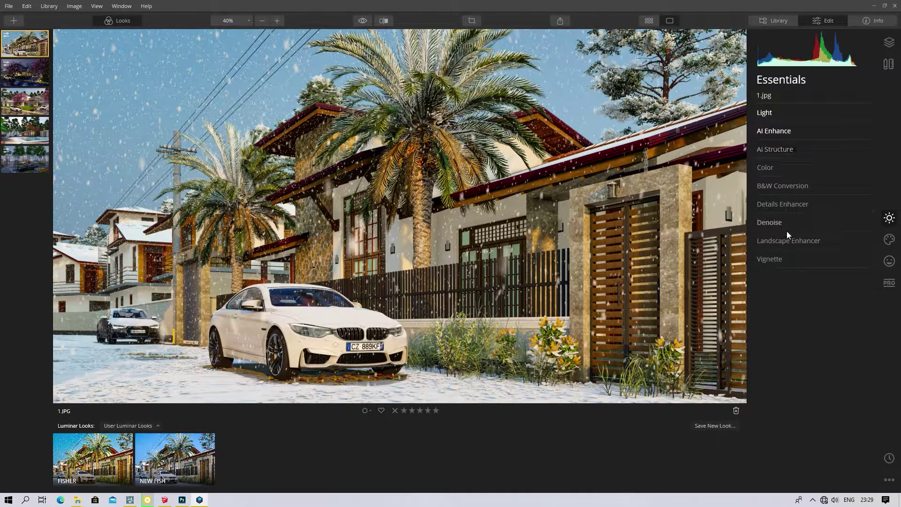
{"action": "left_click", "coordinate": [783, 204]}
{"action": "left_click_drag", "start_coordinate": [814, 225], "coordinate": [818, 259]}
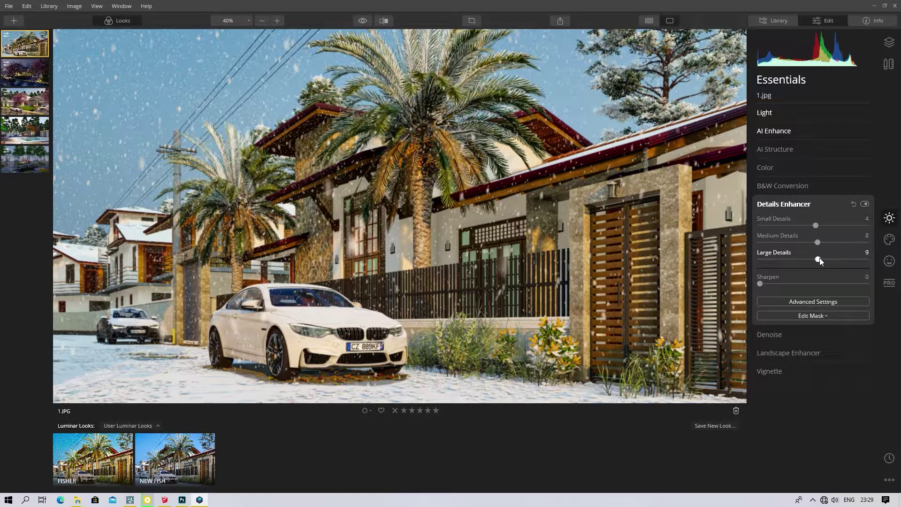
{"action": "left_click", "coordinate": [801, 202]}
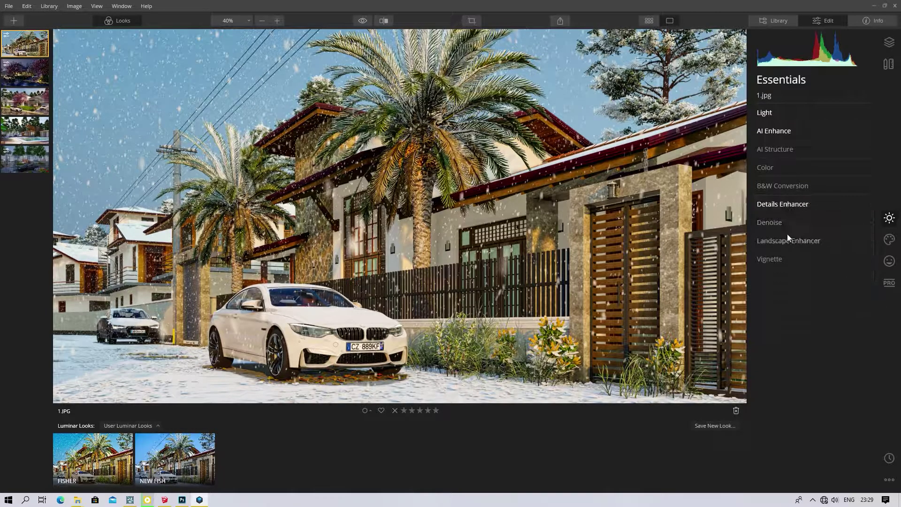
- In Denoise, set the luminosity denoise to 17 and the color denoise to about 12
{"action": "left_click", "coordinate": [766, 221]}
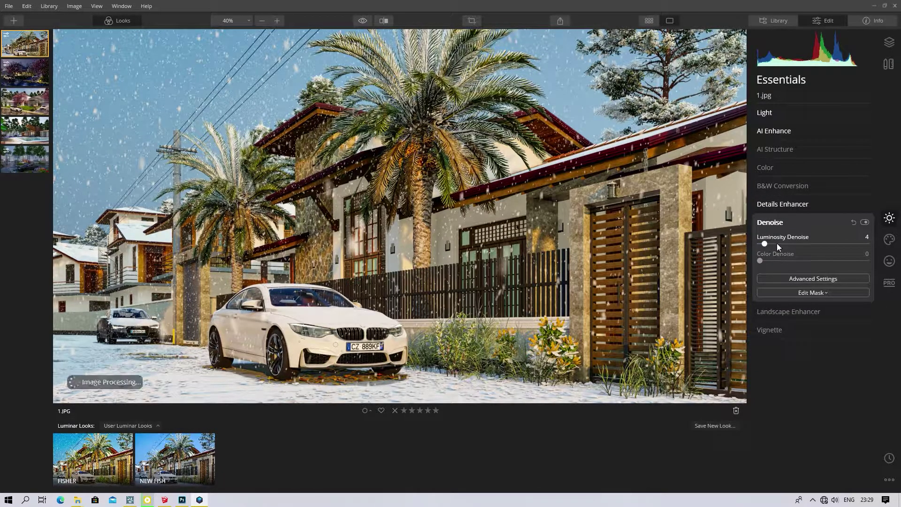
{"action": "left_click_drag", "start_coordinate": [769, 243], "coordinate": [776, 259]}
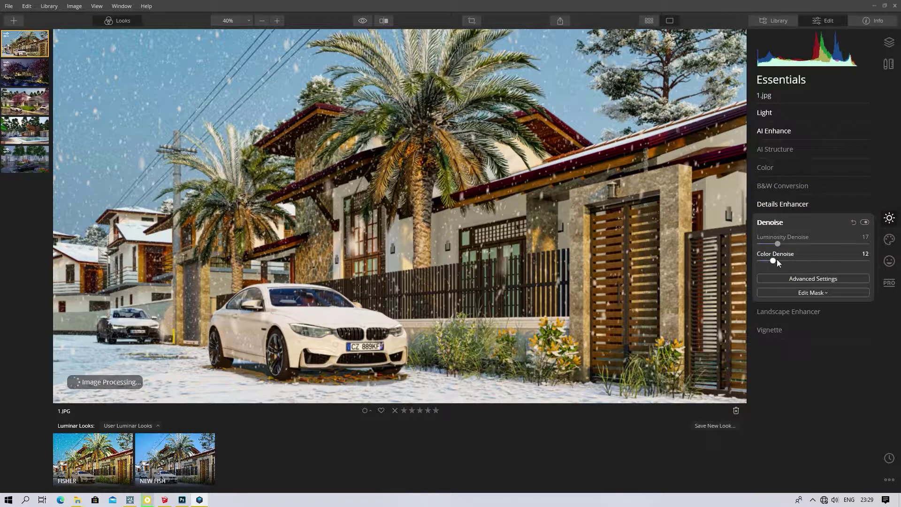
{"action": "left_click", "coordinate": [790, 221]}
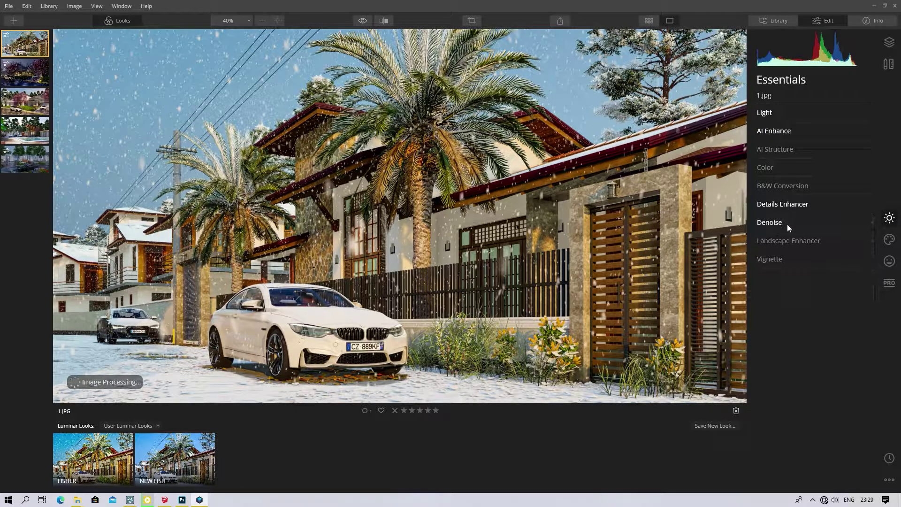
- In the Landscape Enhancer, set the dehaze to 3 and the golden hour to 15
{"action": "left_click", "coordinate": [781, 243]}
{"action": "mouse_move", "coordinate": [760, 263]}
{"action": "left_mouse_down"}
{"action": "mouse_move", "coordinate": [812, 263]}
{"action": "mouse_move", "coordinate": [776, 263]}
{"action": "left_mouse_up"}
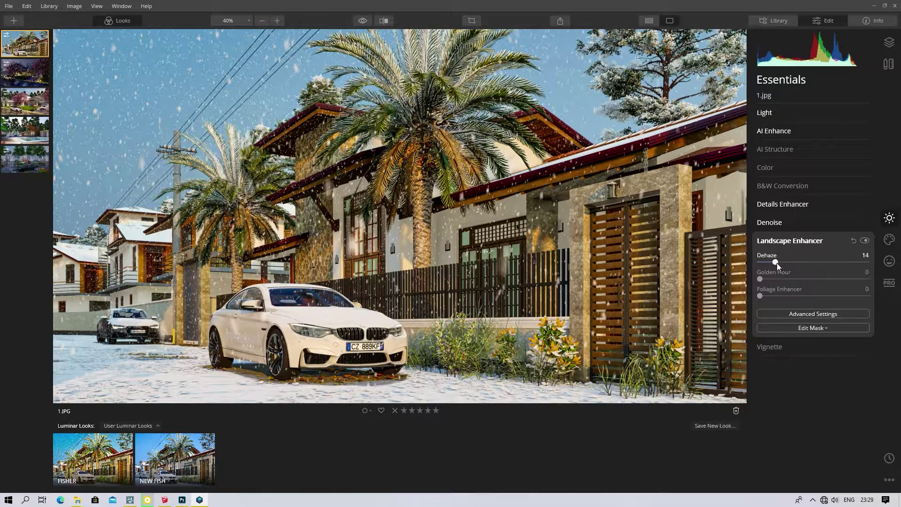
{"action": "left_click_drag", "start_coordinate": [774, 261], "coordinate": [768, 279]}
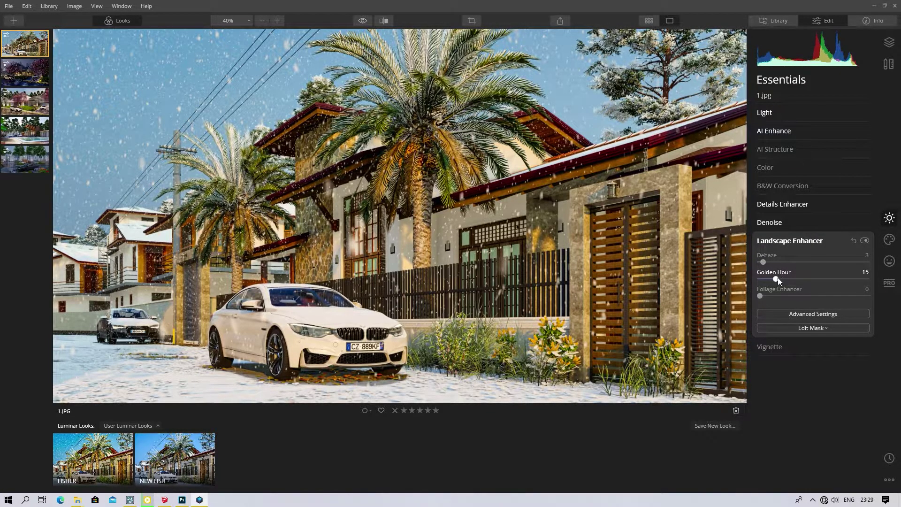
- Compare the image before and after the edits and set the golden hour to 9
{"action": "left_click", "coordinate": [384, 21]}
{"action": "left_click_drag", "start_coordinate": [482, 126], "coordinate": [363, 141]}
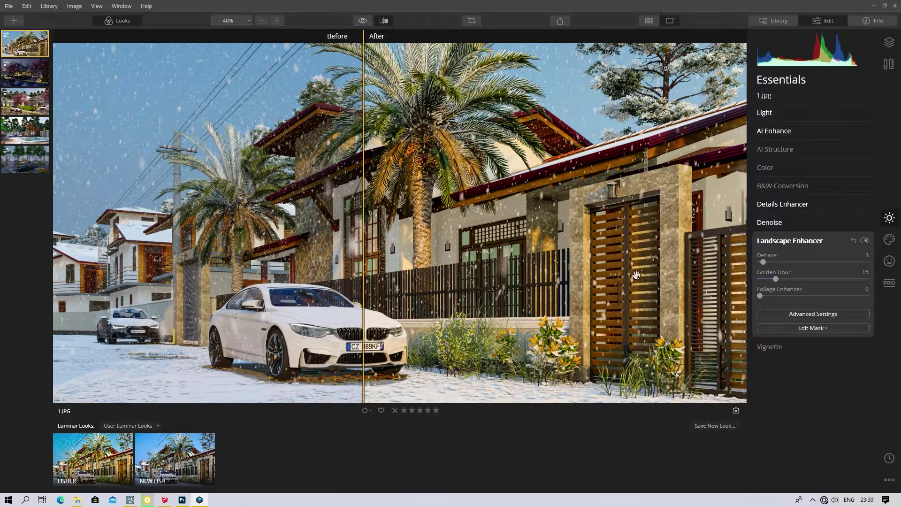
{"action": "left_click_drag", "start_coordinate": [770, 279], "coordinate": [771, 280]}
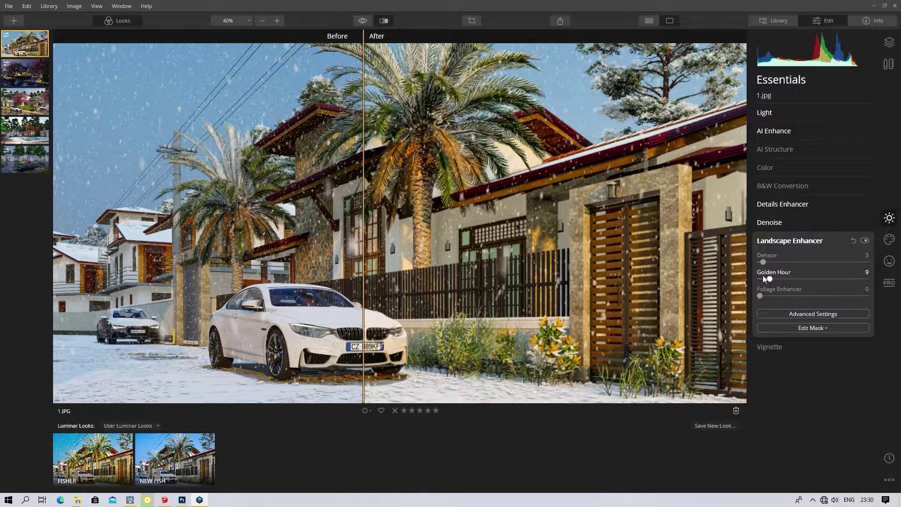
{"action": "left_click", "coordinate": [388, 21]}
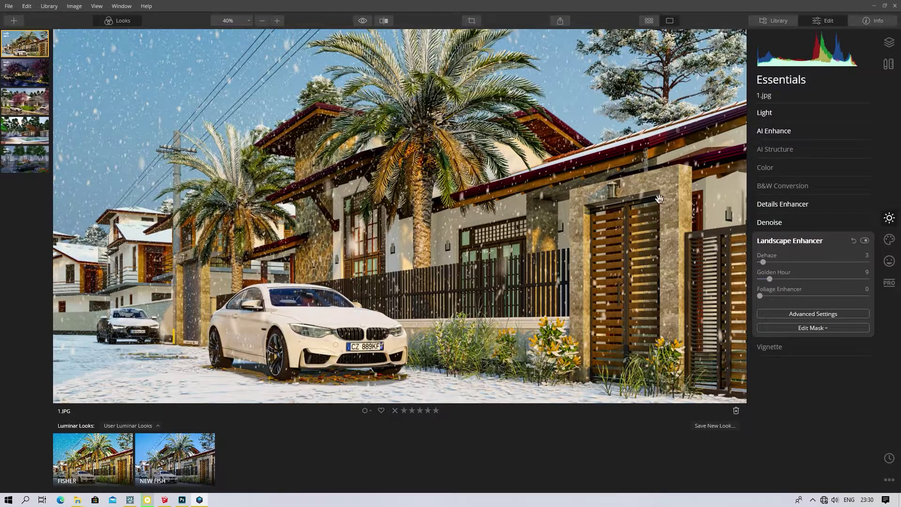
- Try a stronger Foliage Enhancer effect on the plants and return its value to 0
{"action": "left_click", "coordinate": [793, 240]}
{"action": "left_click", "coordinate": [778, 239]}
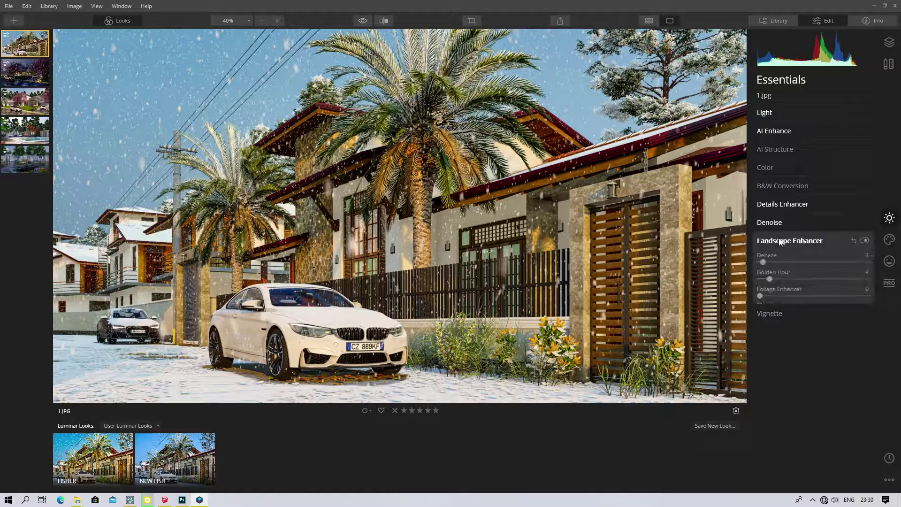
{"action": "mouse_move", "coordinate": [762, 296]}
{"action": "left_mouse_down"}
{"action": "mouse_move", "coordinate": [896, 301]}
{"action": "mouse_move", "coordinate": [753, 287]}
{"action": "left_mouse_up"}
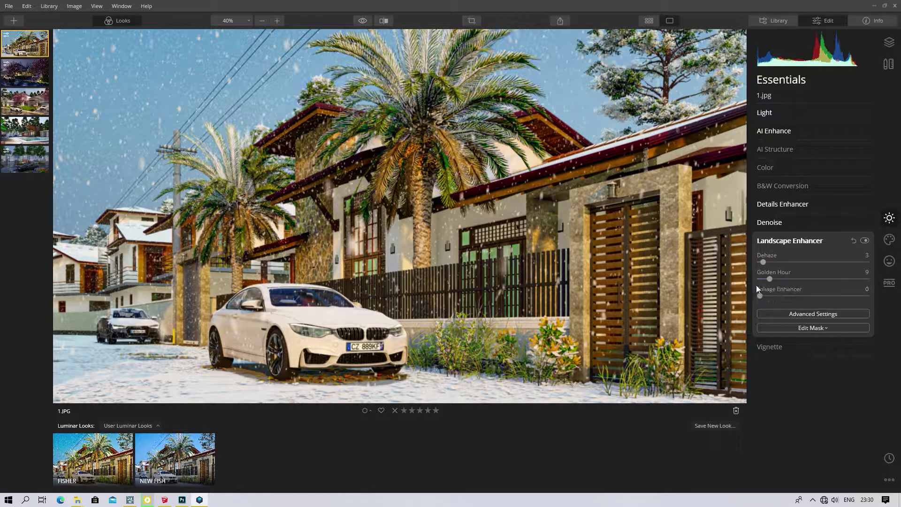
{"action": "left_click", "coordinate": [790, 240]}
- Add the Mountains 3 object to the sky behind the houses with the creative AI Augmented Sky filter
{"action": "left_click_drag", "start_coordinate": [312, 171], "coordinate": [340, 200]}
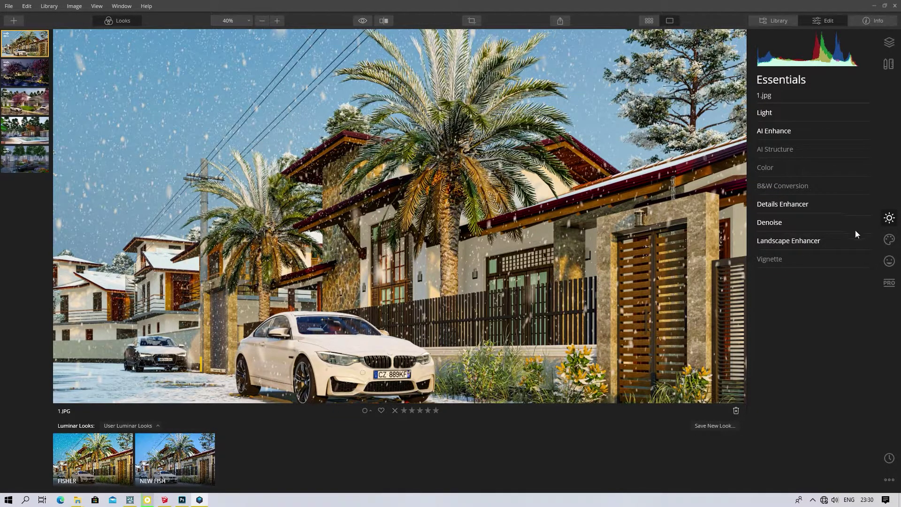
{"action": "left_click", "coordinate": [896, 242]}
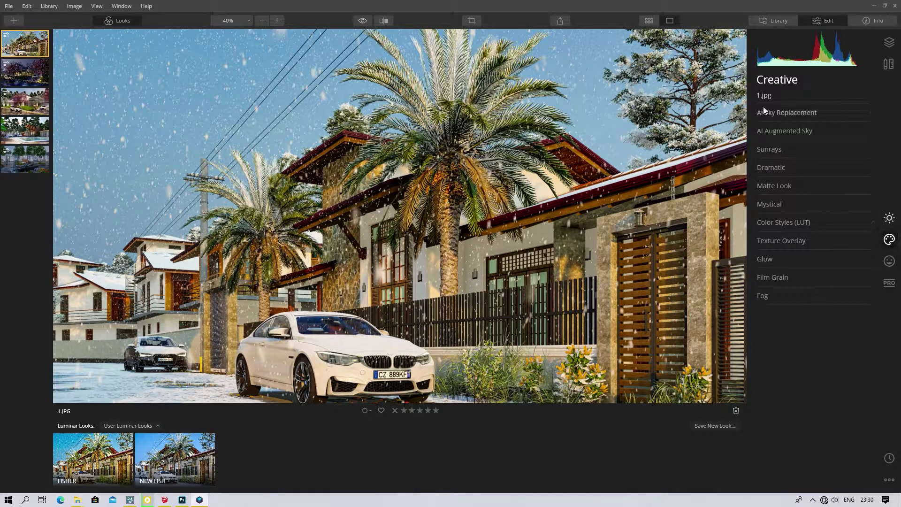
{"action": "left_click", "coordinate": [778, 133]}
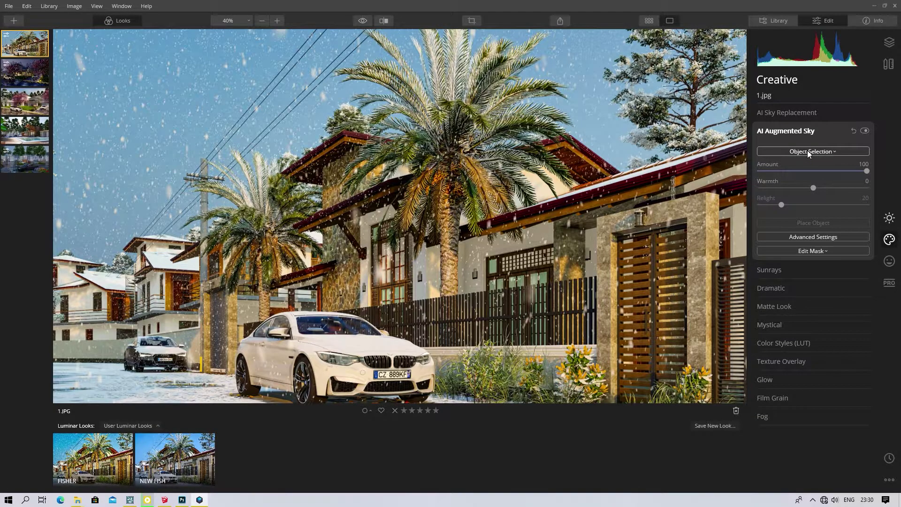
{"action": "left_click", "coordinate": [822, 150]}
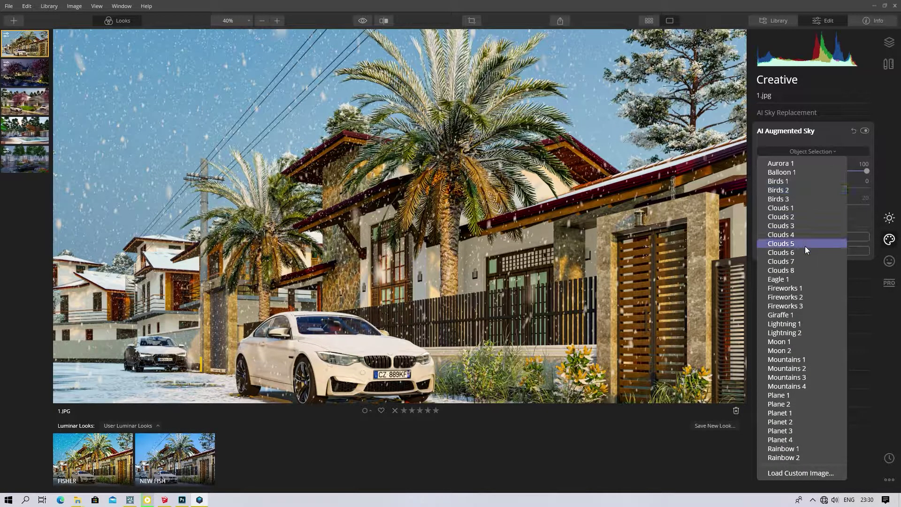
{"action": "left_click", "coordinate": [798, 377]}
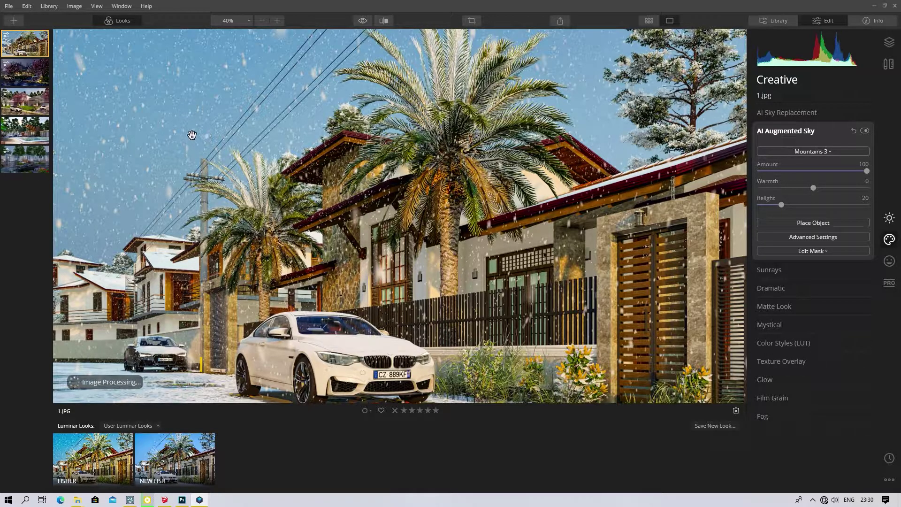
{"action": "scroll", "coordinate": [294, 174], "scroll_direction": "down", "scroll_amount": 2}
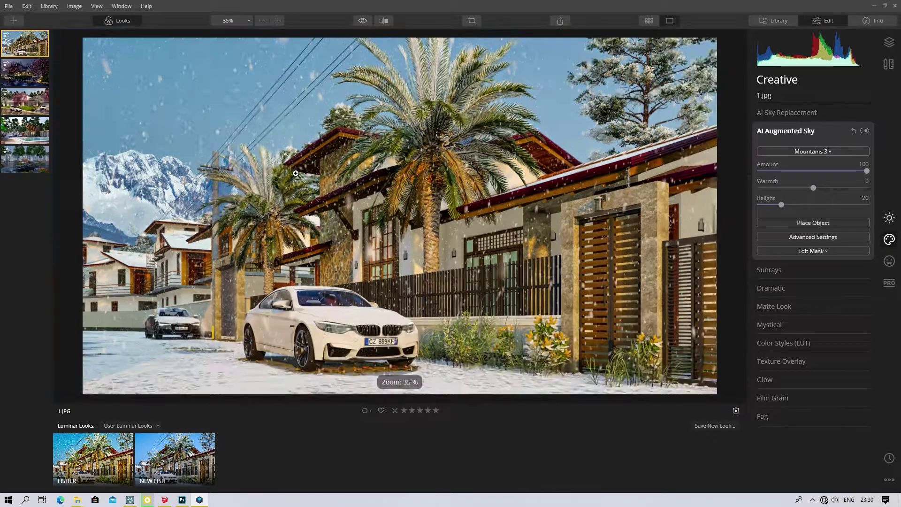
- Place the Mountains 3 object lower in the sky so its peaks sit just above the background houses' roofs
{"action": "scroll", "coordinate": [296, 174], "scroll_direction": "up", "scroll_amount": 1}
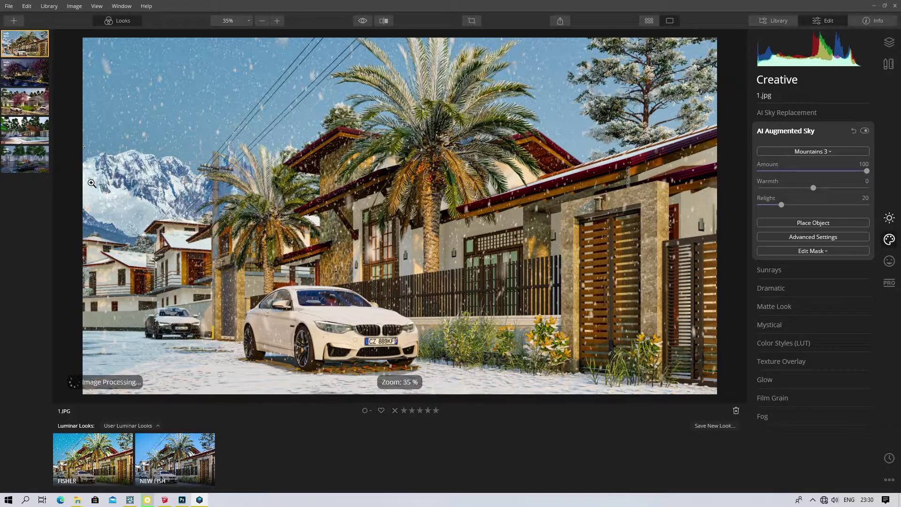
{"action": "left_click", "coordinate": [816, 223]}
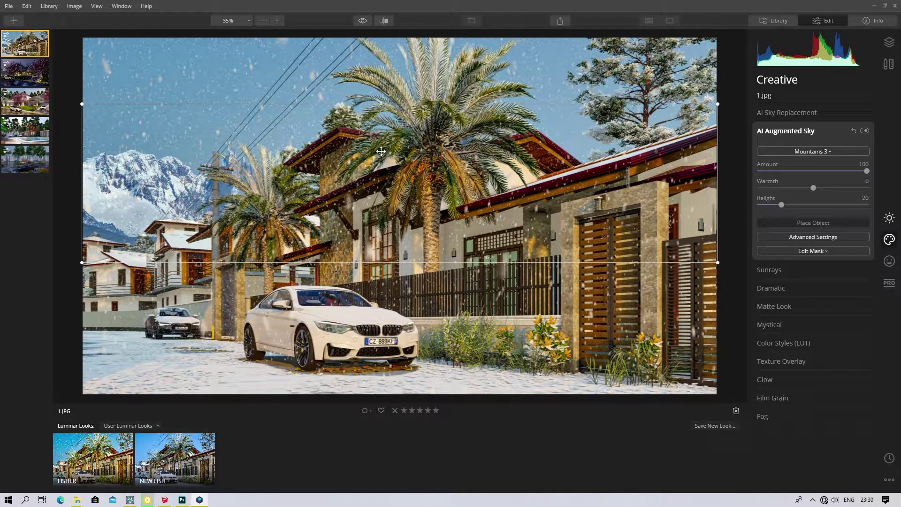
{"action": "left_click_drag", "start_coordinate": [380, 138], "coordinate": [378, 167]}
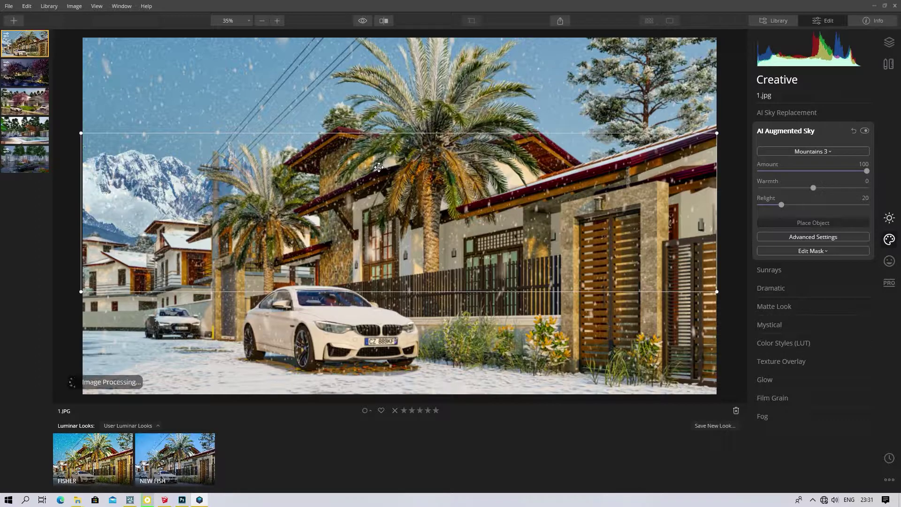
{"action": "left_click_drag", "start_coordinate": [387, 154], "coordinate": [389, 161]}
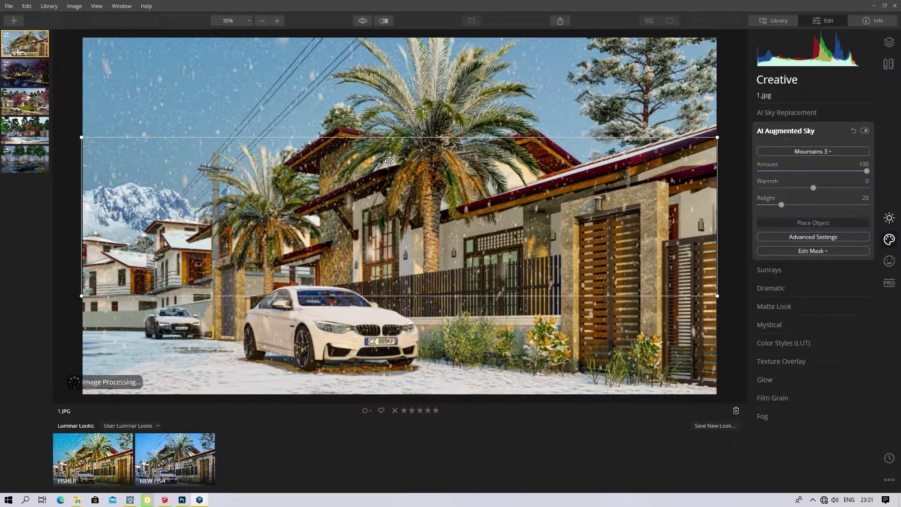
{"action": "left_click_drag", "start_coordinate": [389, 161], "coordinate": [394, 173]}
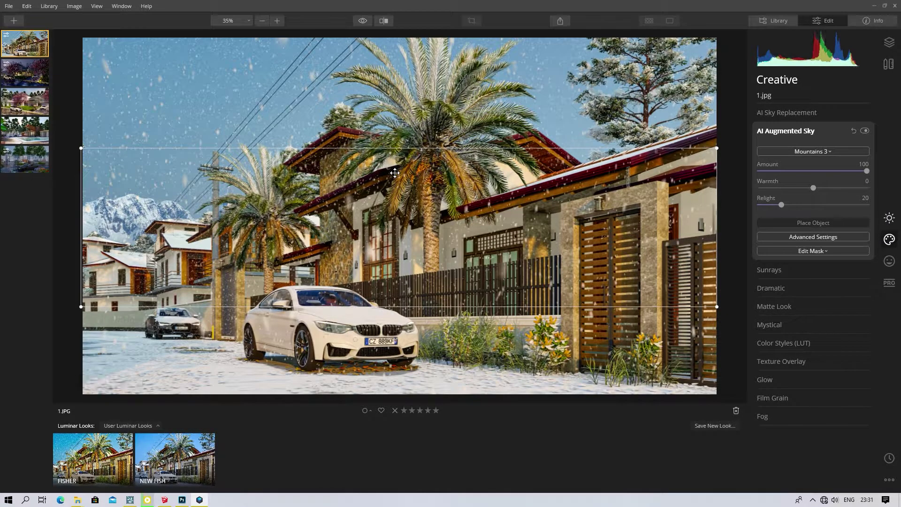
{"action": "left_click_drag", "start_coordinate": [395, 172], "coordinate": [396, 167]}
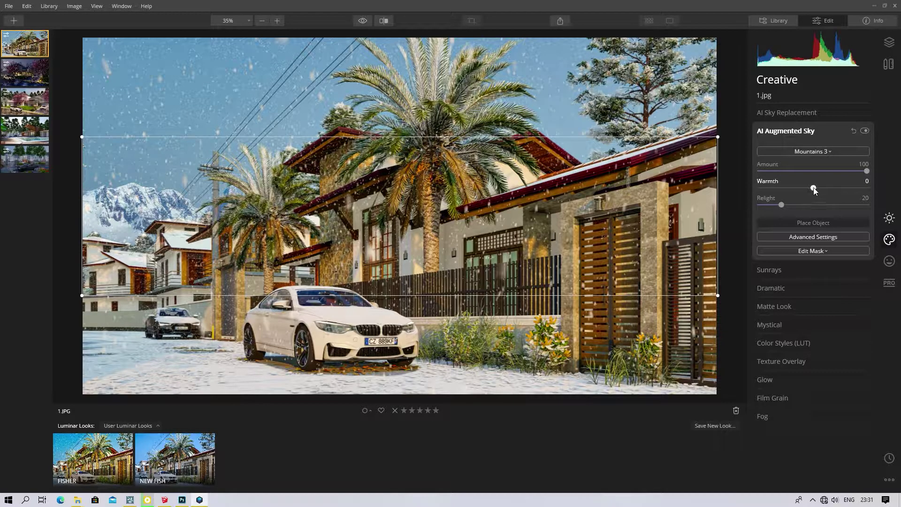
- Set the mountains' warmth to 80 and defocus to 3 in the AI Augmented Sky filter
{"action": "left_click_drag", "start_coordinate": [817, 188], "coordinate": [820, 188]}
{"action": "left_click_drag", "start_coordinate": [821, 188], "coordinate": [860, 189]}
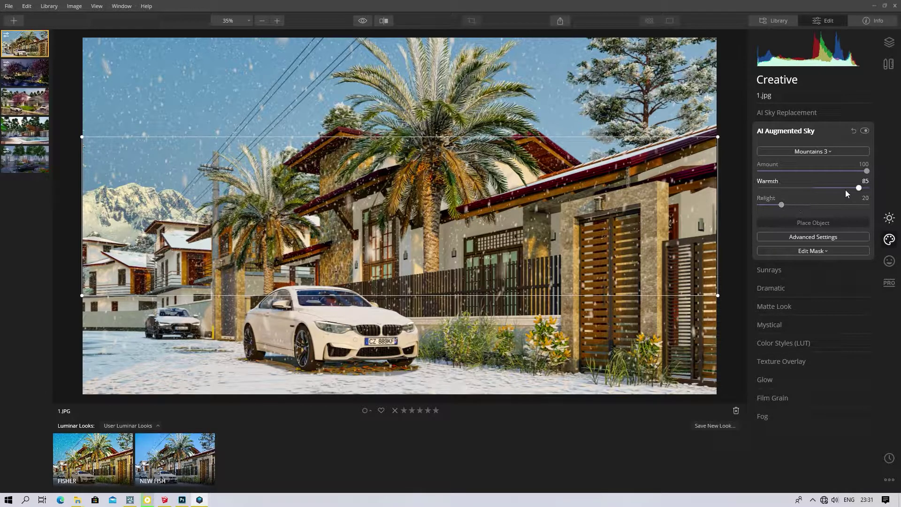
{"action": "left_click_drag", "start_coordinate": [860, 188], "coordinate": [857, 190]}
{"action": "left_click", "coordinate": [809, 236]}
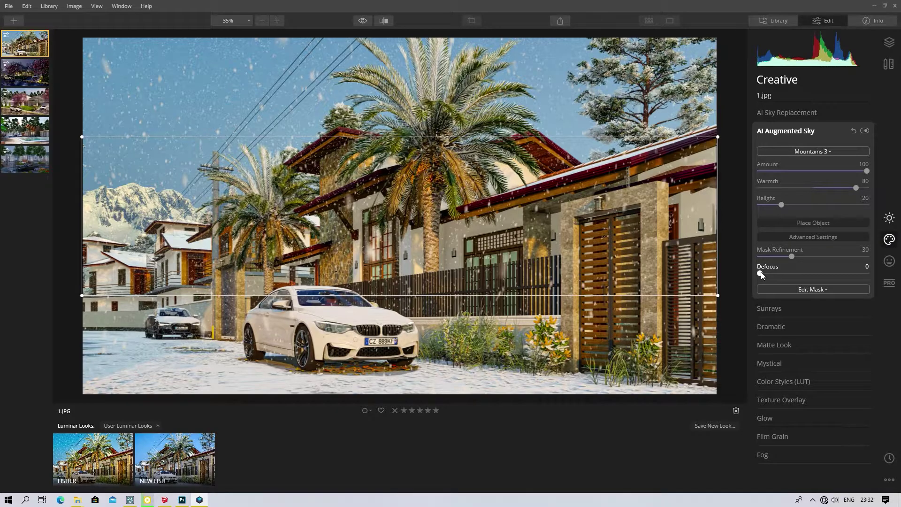
{"action": "left_click_drag", "start_coordinate": [762, 274], "coordinate": [764, 276]}
- Compare the mountain area before and after with the split view, and close the AI Augmented Sky settings
{"action": "left_click", "coordinate": [384, 21]}
{"action": "left_click_drag", "start_coordinate": [369, 86], "coordinate": [362, 66]}
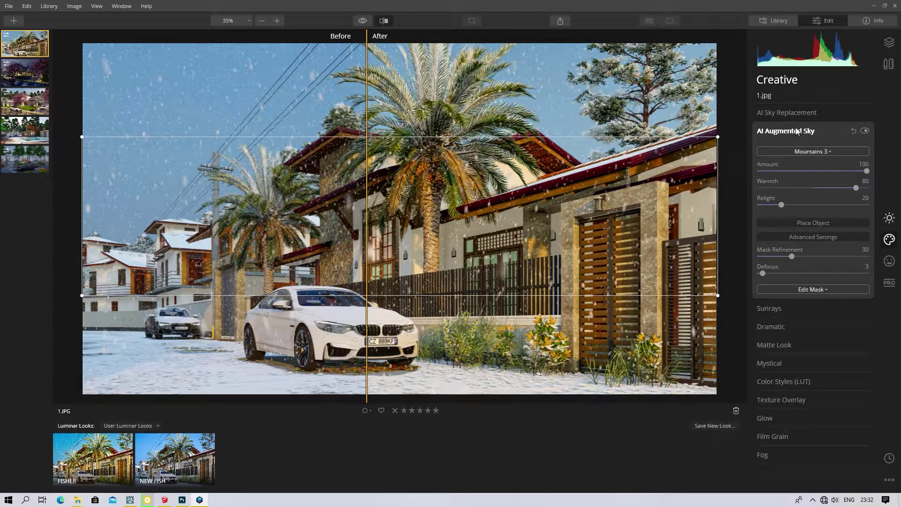
{"action": "left_click_drag", "start_coordinate": [364, 34], "coordinate": [128, 34]}
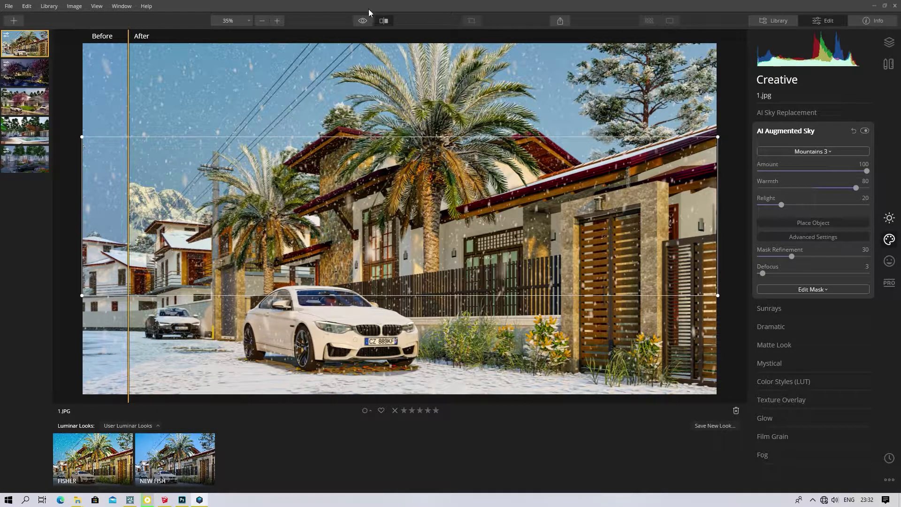
{"action": "left_click", "coordinate": [383, 20]}
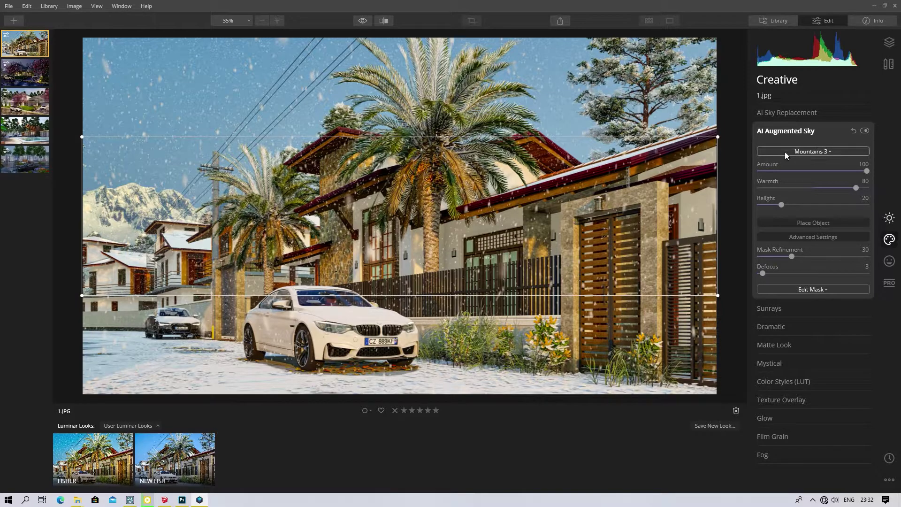
{"action": "left_click", "coordinate": [789, 132]}
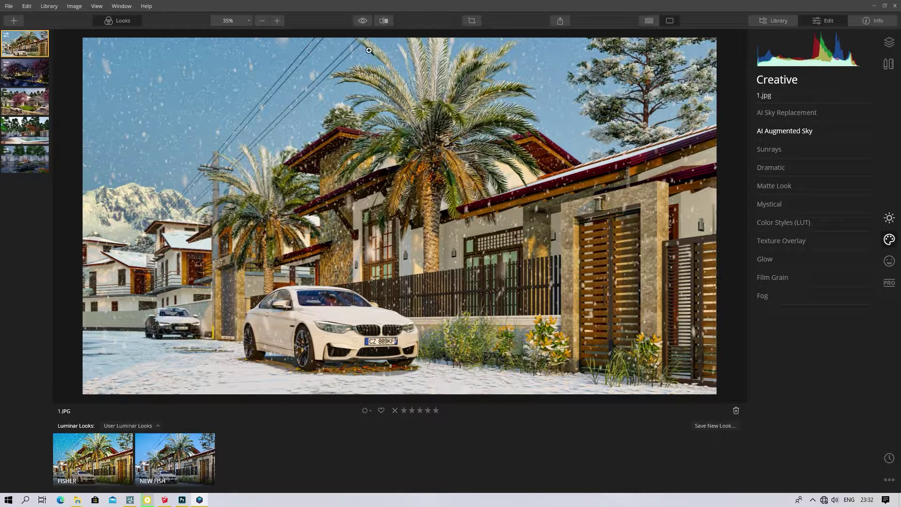
- Switch the whole image repeatedly between the original and the edited version to compare them
{"action": "left_click", "coordinate": [363, 21]}
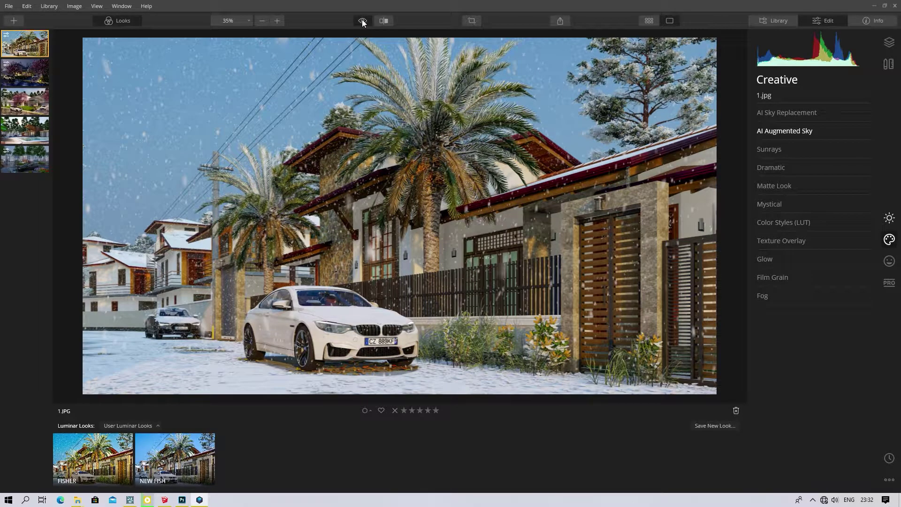
{"action": "left_click", "coordinate": [362, 23]}
{"action": "left_click", "coordinate": [362, 21]}
{"action": "left_click", "coordinate": [362, 22]}
{"action": "left_click", "coordinate": [362, 21]}
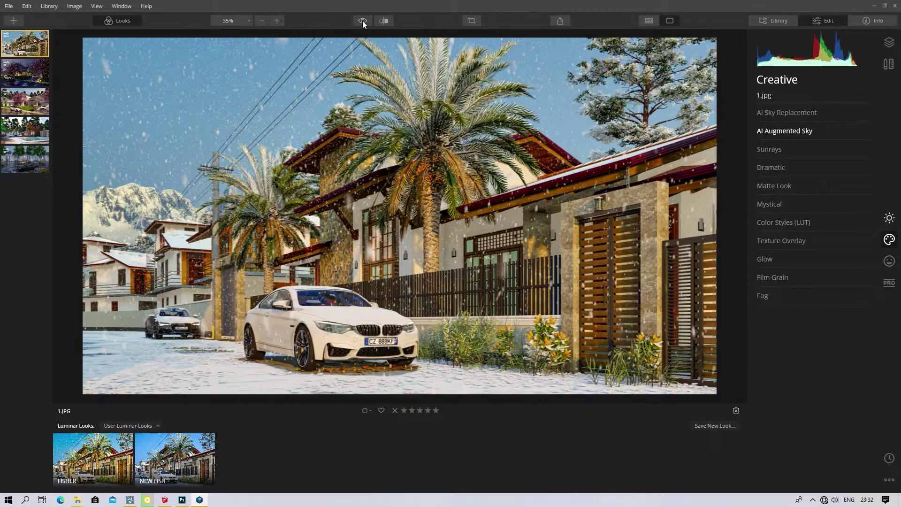
{"action": "left_click", "coordinate": [362, 21]}
{"action": "left_click", "coordinate": [362, 21]}
- Examine the mountains, background houses and palm trees up close in the edited image
{"action": "scroll", "coordinate": [126, 224], "scroll_direction": "up", "scroll_amount": 1}
{"action": "scroll", "coordinate": [126, 225], "scroll_direction": "up", "scroll_amount": 4}
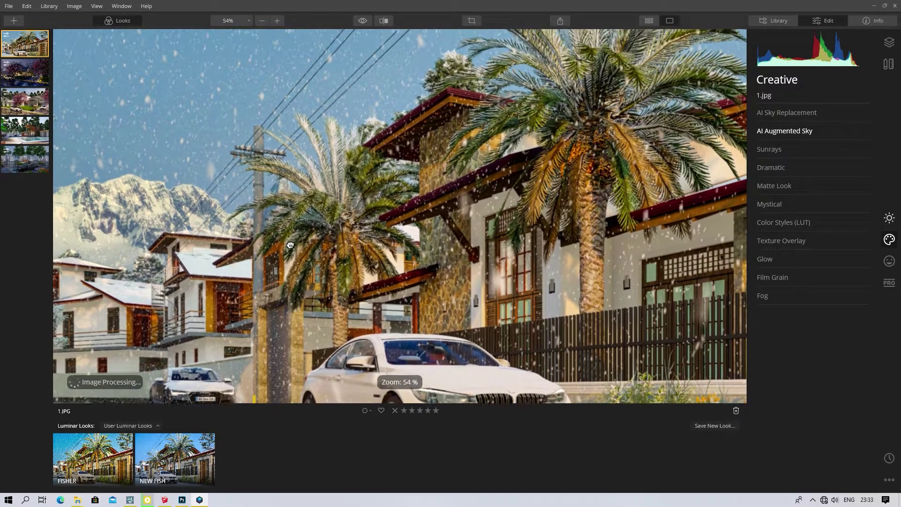
{"action": "scroll", "coordinate": [226, 237], "scroll_direction": "up", "scroll_amount": 1}
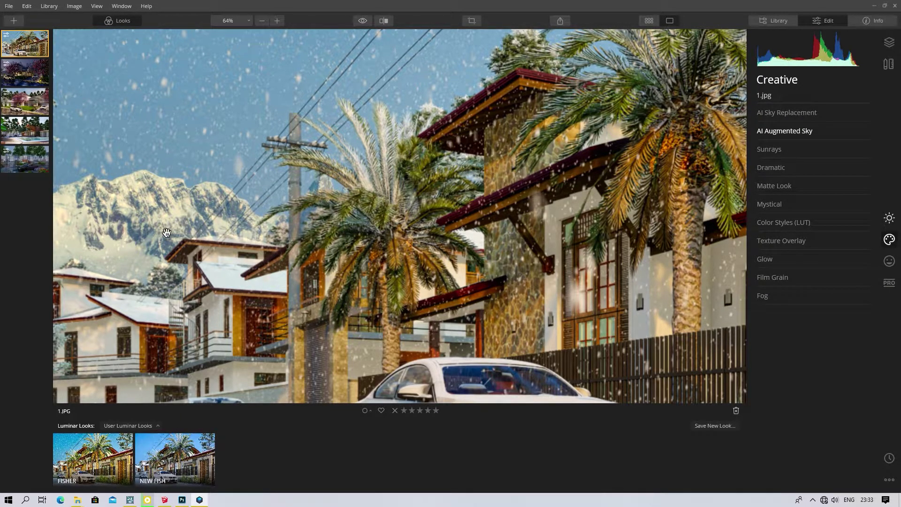
{"action": "left_click_drag", "start_coordinate": [166, 232], "coordinate": [201, 201]}
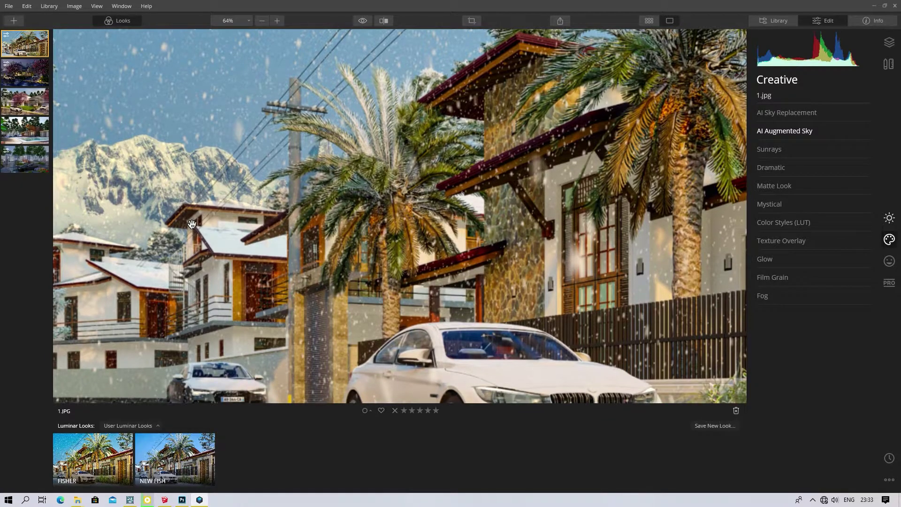
{"action": "scroll", "coordinate": [192, 225], "scroll_direction": "down", "scroll_amount": 1}
{"action": "scroll", "coordinate": [192, 224], "scroll_direction": "down", "scroll_amount": 3}
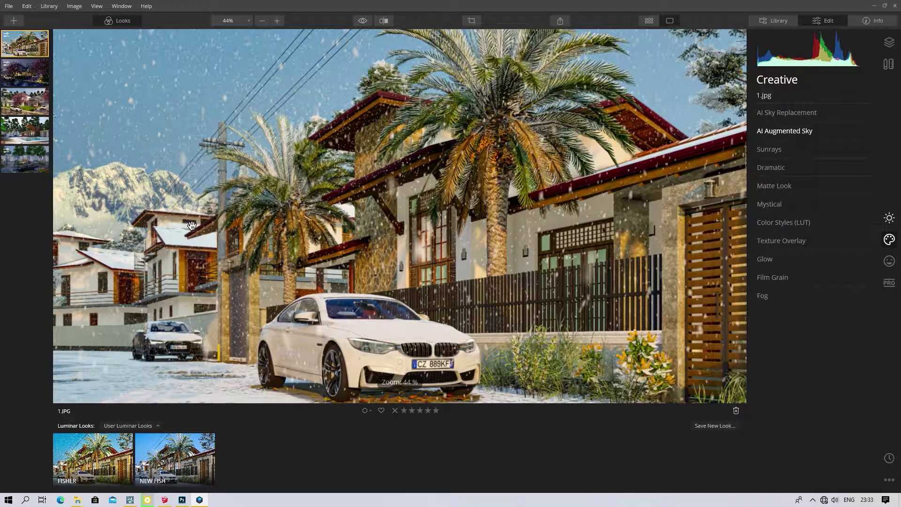
{"action": "scroll", "coordinate": [192, 225], "scroll_direction": "up", "scroll_amount": 7}
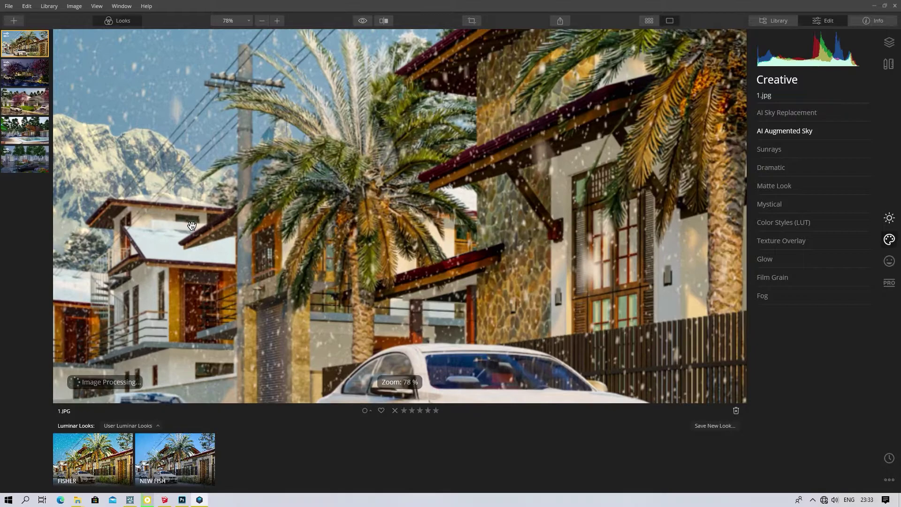
{"action": "scroll", "coordinate": [191, 226], "scroll_direction": "up", "scroll_amount": 7}
{"action": "scroll", "coordinate": [192, 225], "scroll_direction": "down", "scroll_amount": 5}
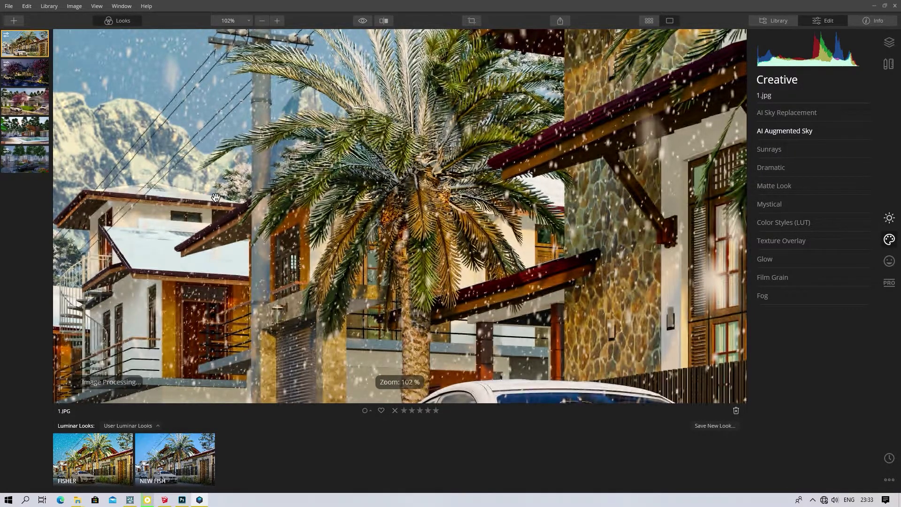
{"action": "left_click_drag", "start_coordinate": [207, 198], "coordinate": [405, 247]}
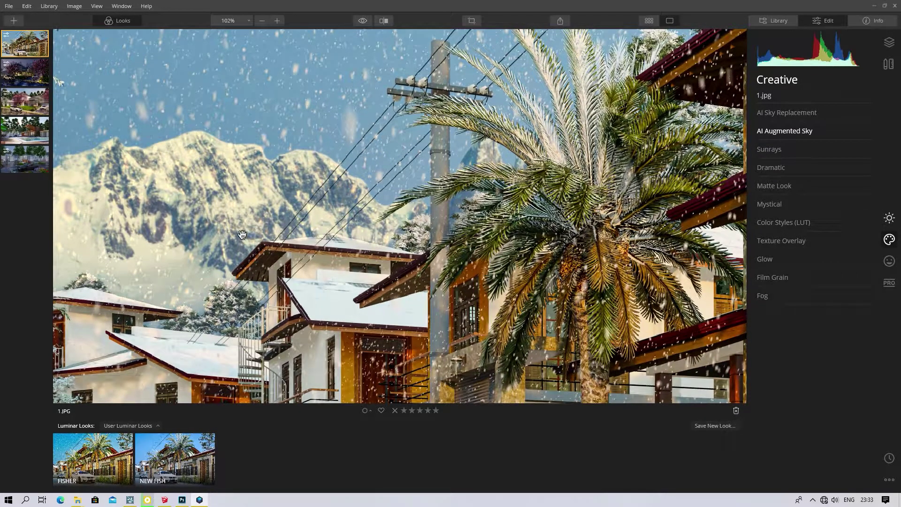
{"action": "scroll", "coordinate": [279, 190], "scroll_direction": "down", "scroll_amount": 5}
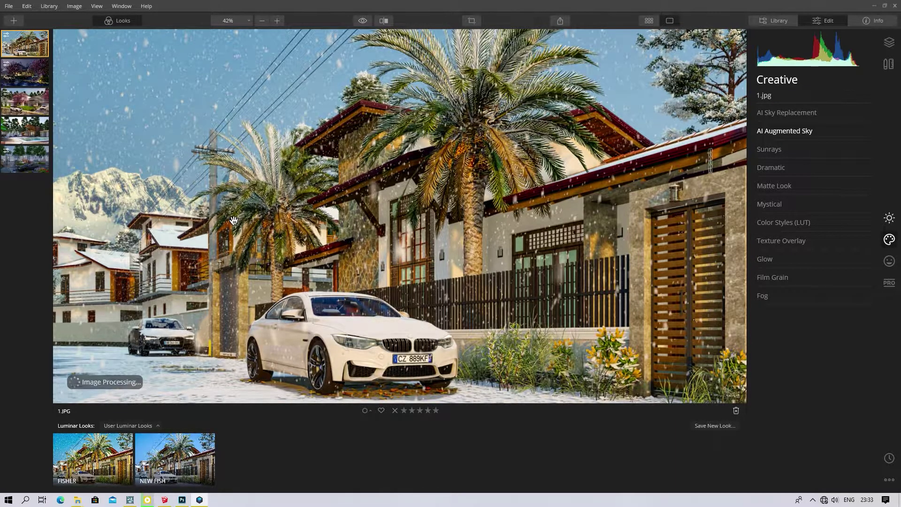
- Start exporting to an image file and browse for its location to the NOW _ Entry folder on STUDIO (E:)
{"action": "left_click", "coordinate": [560, 21]}
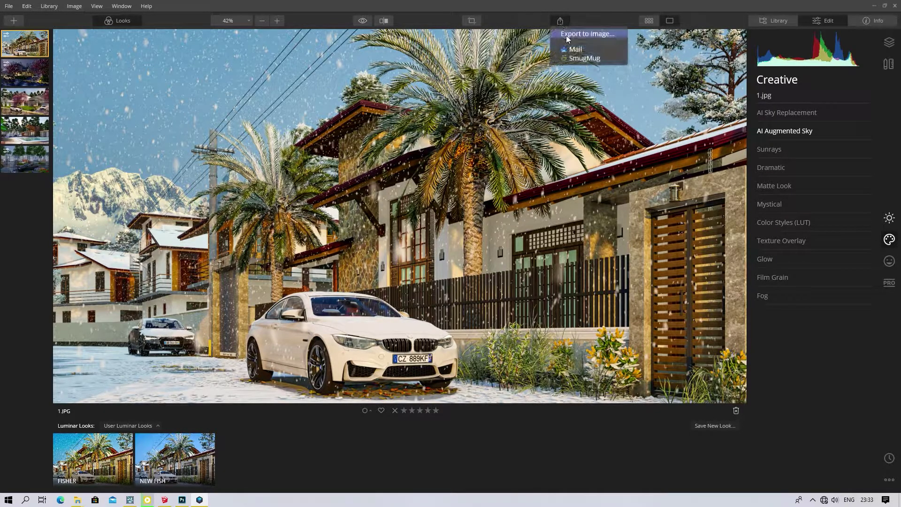
{"action": "left_click", "coordinate": [582, 35]}
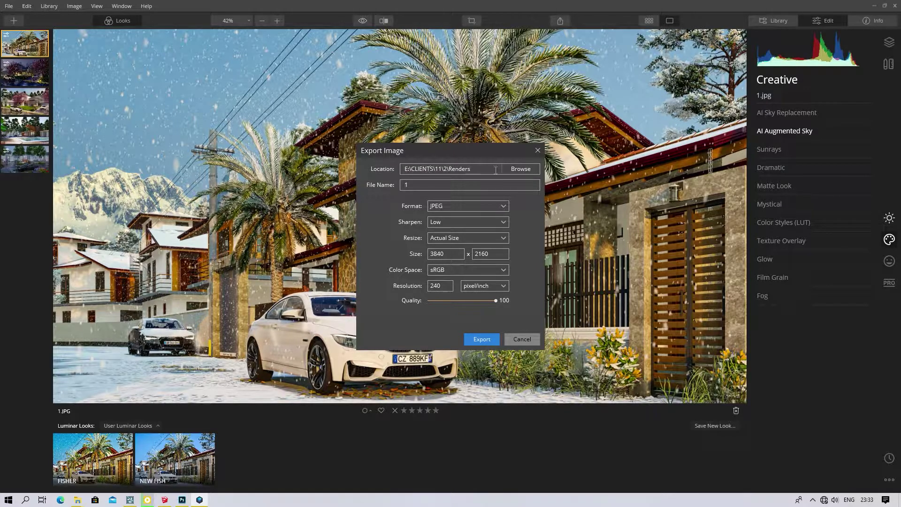
{"action": "left_click", "coordinate": [521, 170]}
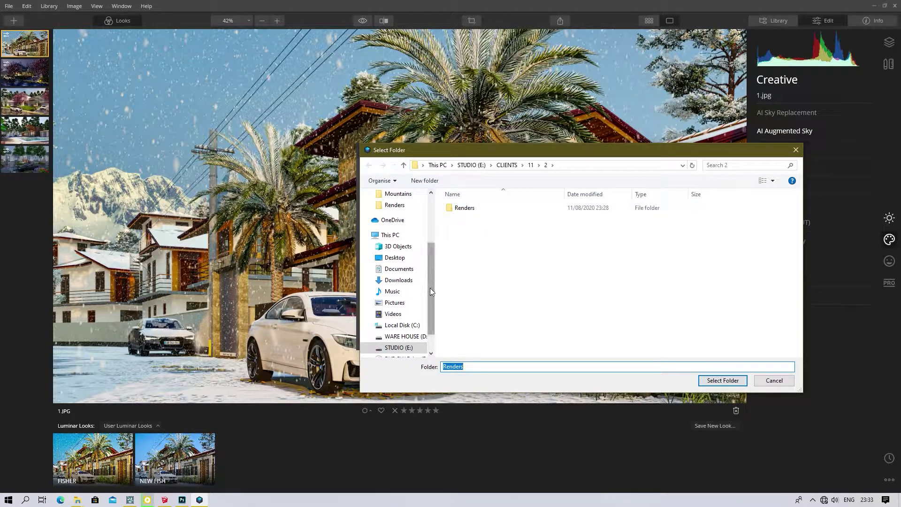
{"action": "scroll", "coordinate": [429, 291], "scroll_direction": "down", "scroll_amount": 1}
{"action": "left_click", "coordinate": [399, 310]}
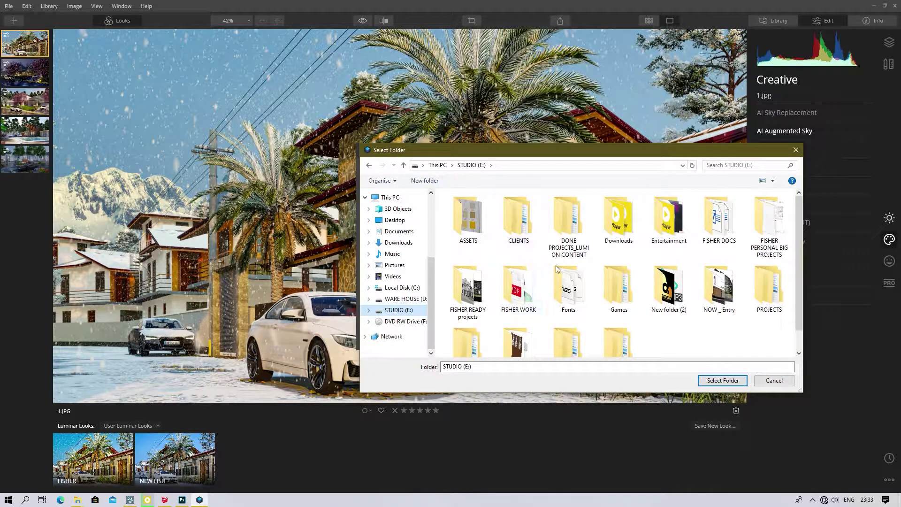
{"action": "double_click", "coordinate": [709, 303]}
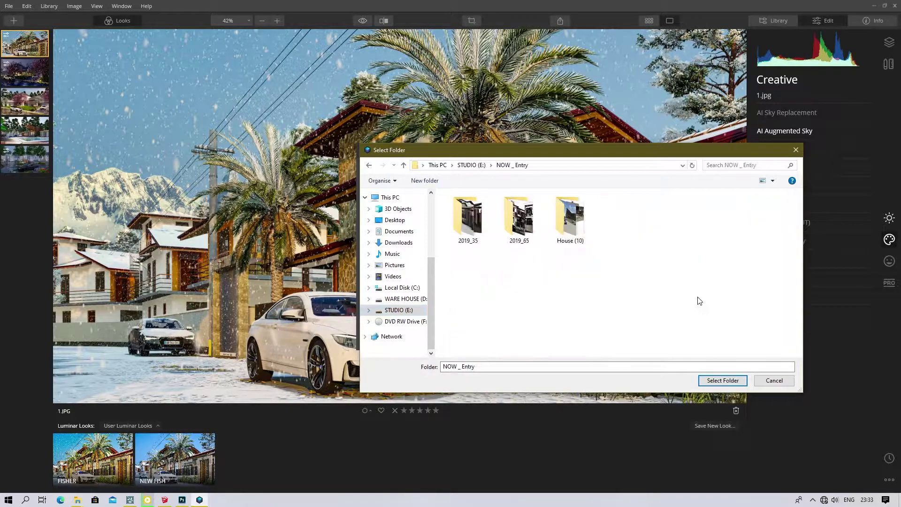
- Choose the Renders folder inside 2019_35 as the location and export the image as a JPEG named 1
{"action": "left_click", "coordinate": [474, 230]}
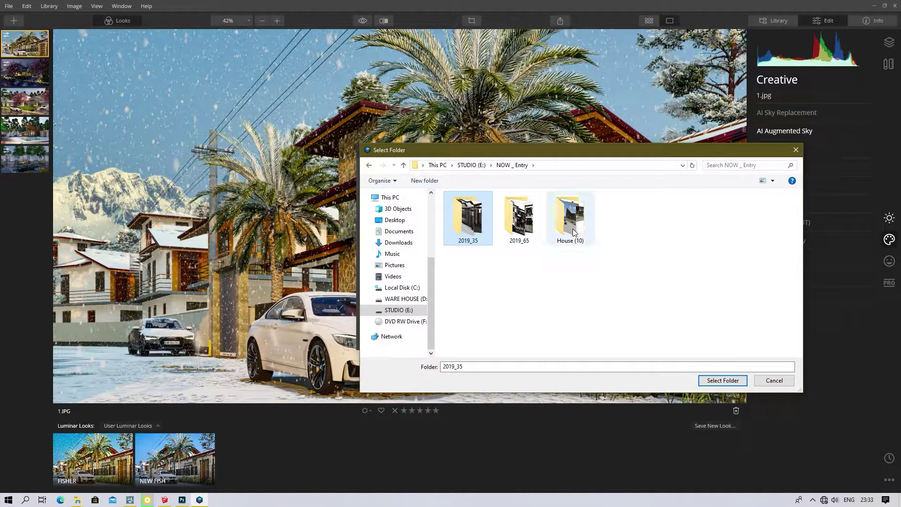
{"action": "double_click", "coordinate": [483, 221]}
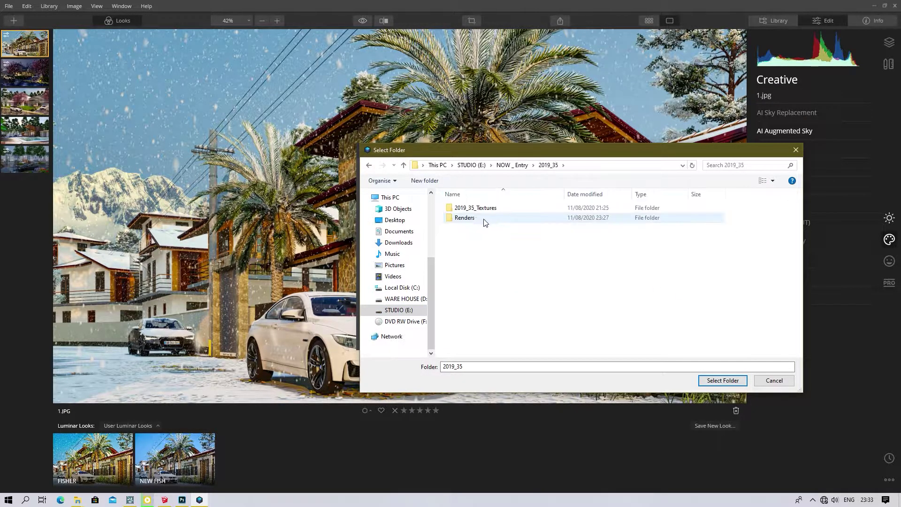
{"action": "left_click", "coordinate": [488, 221]}
{"action": "double_click", "coordinate": [488, 219]}
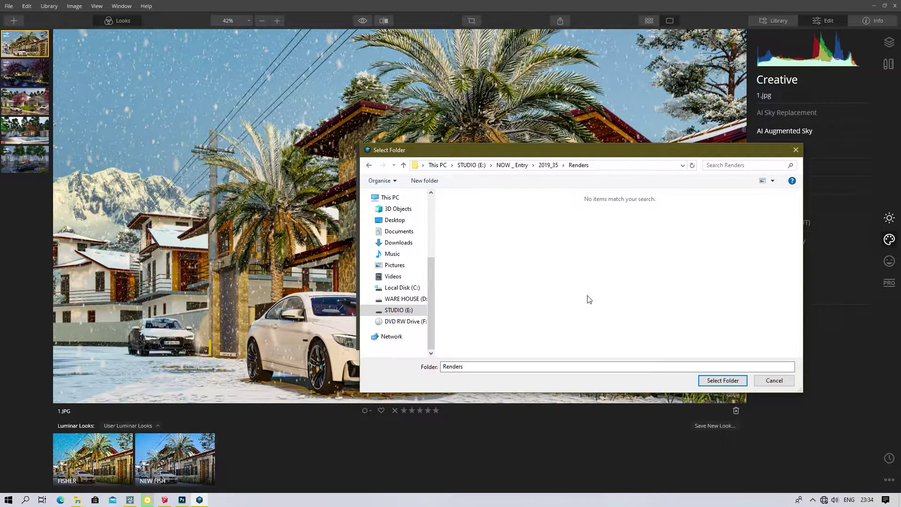
{"action": "key", "text": "BackSpace"}
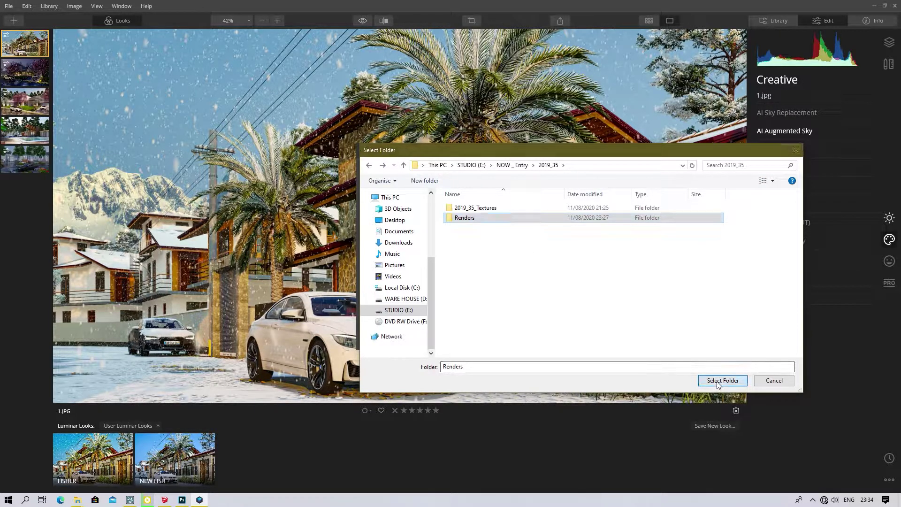
{"action": "left_click", "coordinate": [721, 380]}
{"action": "left_click", "coordinate": [487, 338]}
{"action": "left_click", "coordinate": [421, 265]}
{"action": "left_click", "coordinate": [470, 289]}
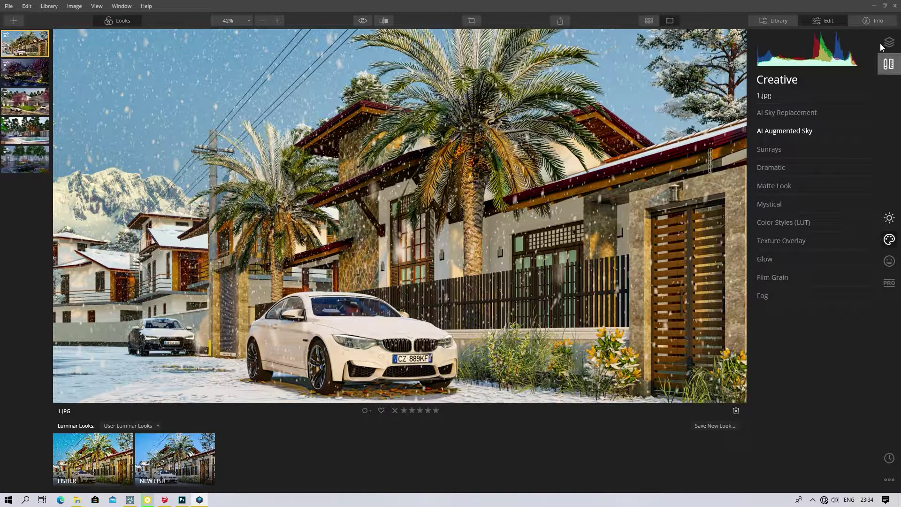
- Switch to File Explorer and view the exported image 1 from the Renders folder in Photos
{"action": "left_click", "coordinate": [874, 6]}
{"action": "right_click", "coordinate": [518, 196]}
{"action": "left_click", "coordinate": [542, 227]}
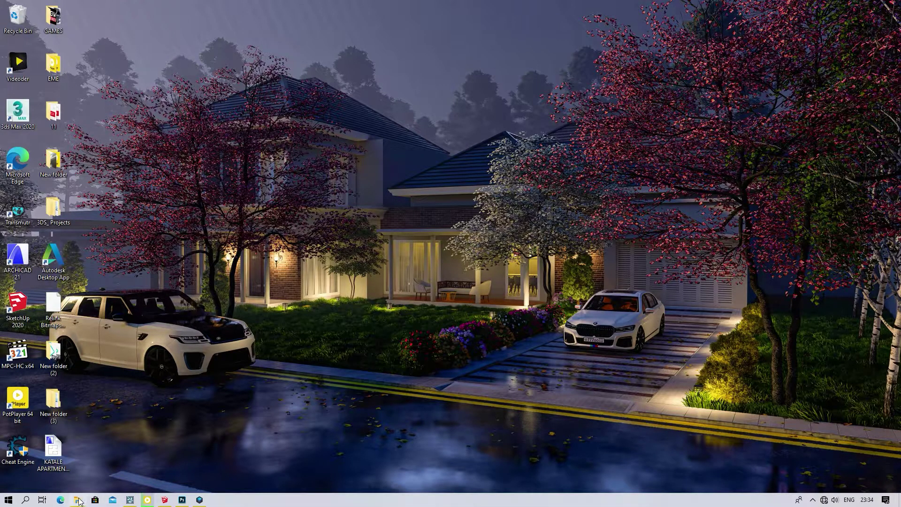
{"action": "mouse_move", "coordinate": [77, 500]}
{"action": "left_click", "coordinate": [75, 470]}
{"action": "double_click", "coordinate": [236, 151]}
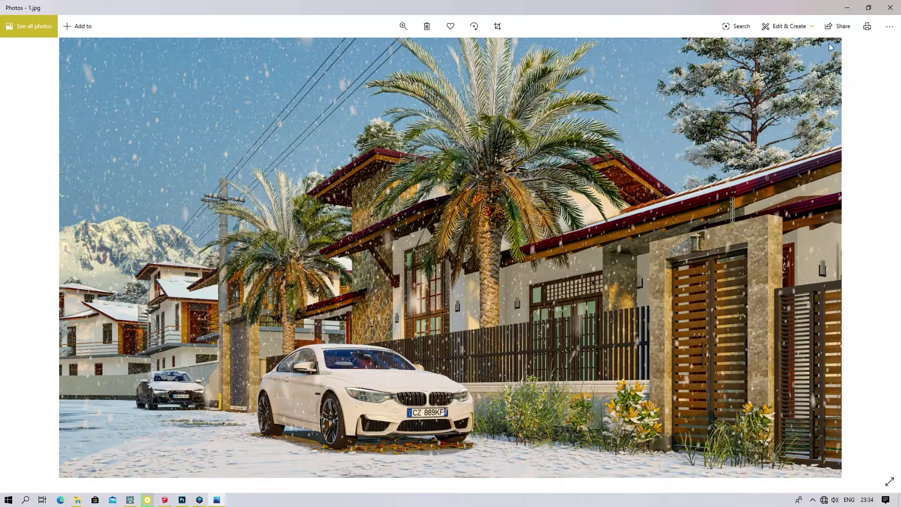
{"action": "left_click", "coordinate": [891, 8]}
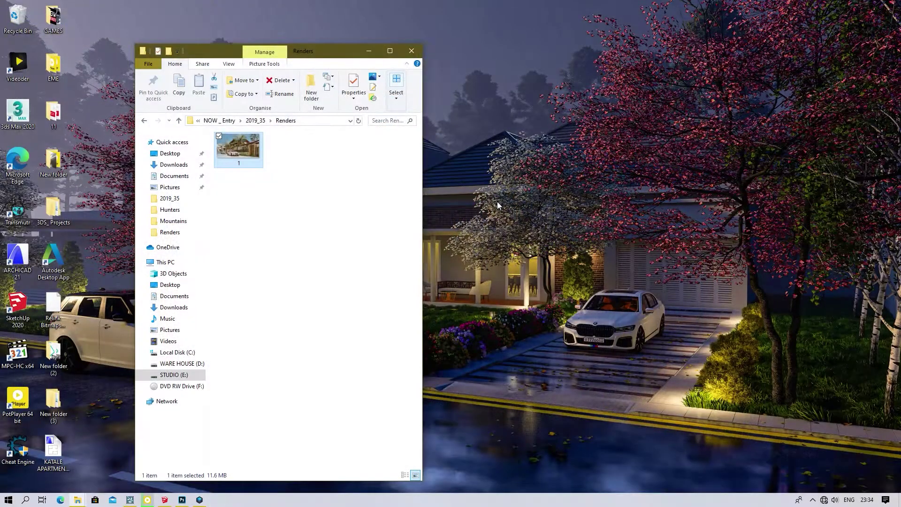
- Set the exported image 1 as the desktop background and minimize the folder window
{"action": "right_click", "coordinate": [237, 150]}
{"action": "left_click", "coordinate": [270, 196]}
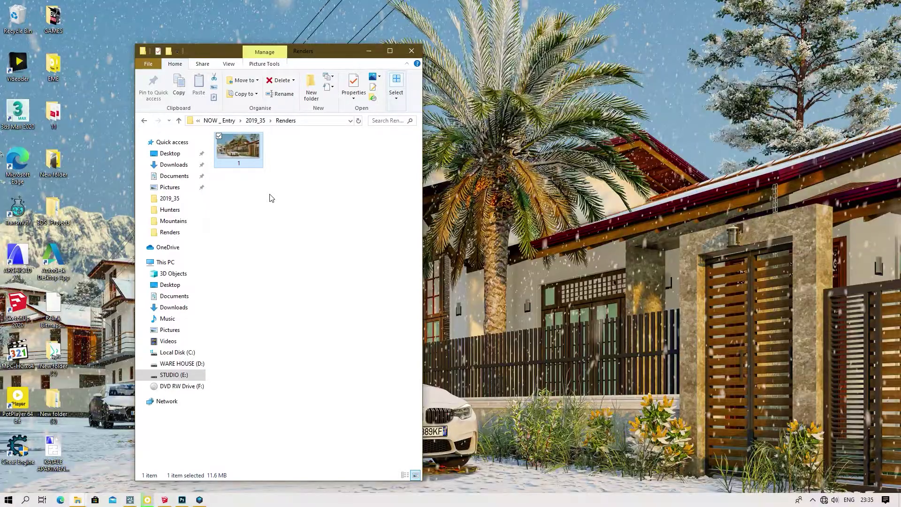
{"action": "left_click", "coordinate": [369, 51]}
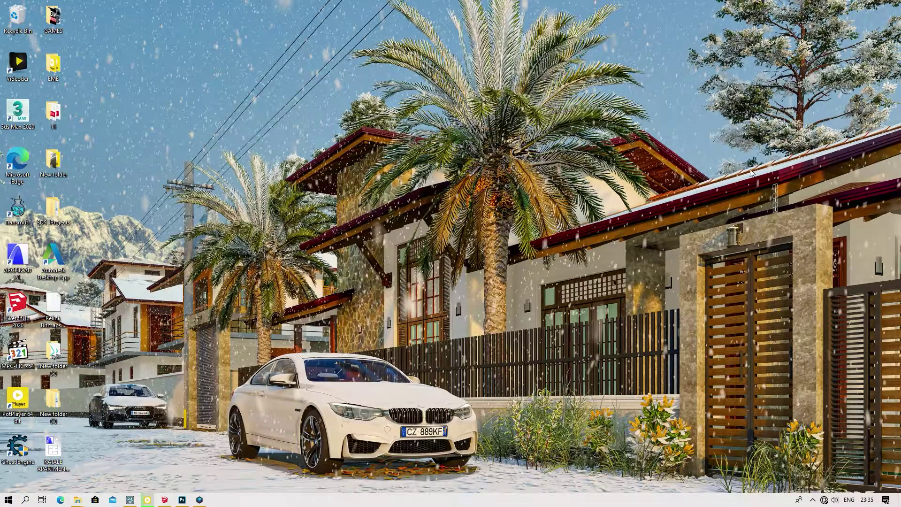
- Hide the desktop icons to leave the new background unobstructed
{"action": "right_click", "coordinate": [716, 126]}
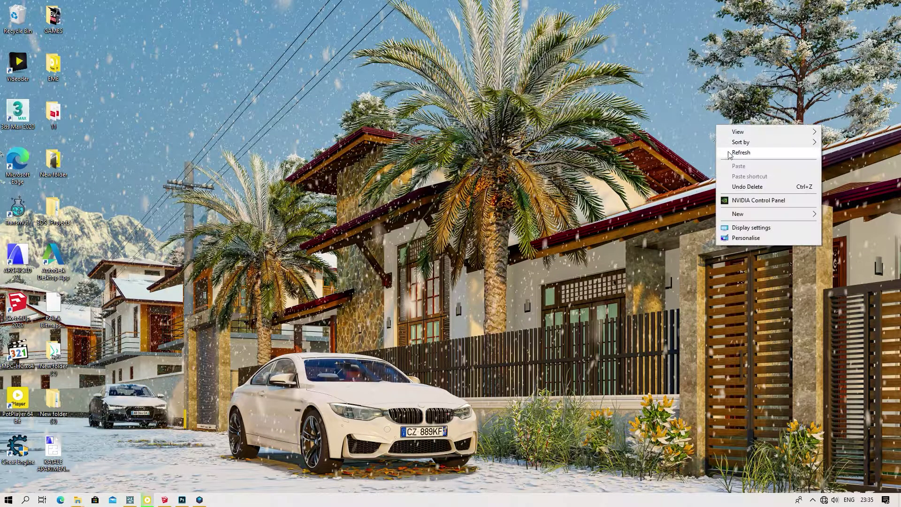
{"action": "mouse_move", "coordinate": [733, 134]}
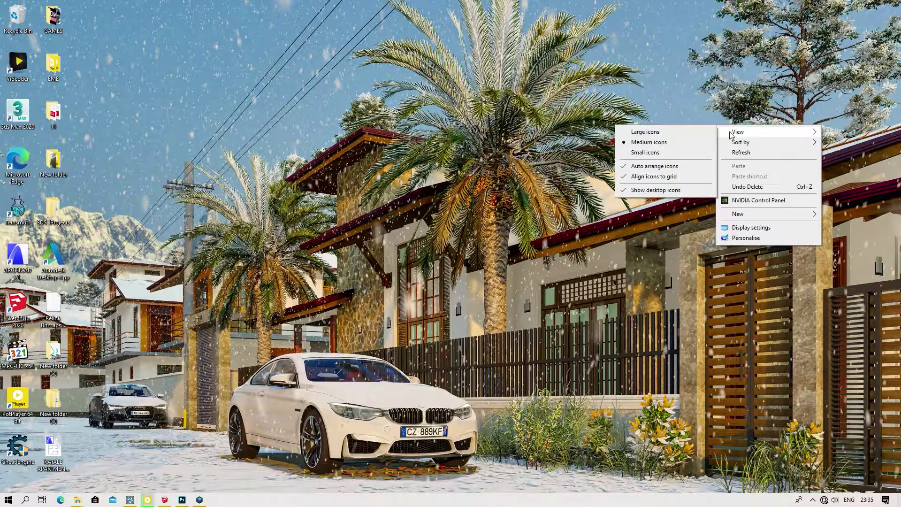
{"action": "left_click", "coordinate": [670, 190]}
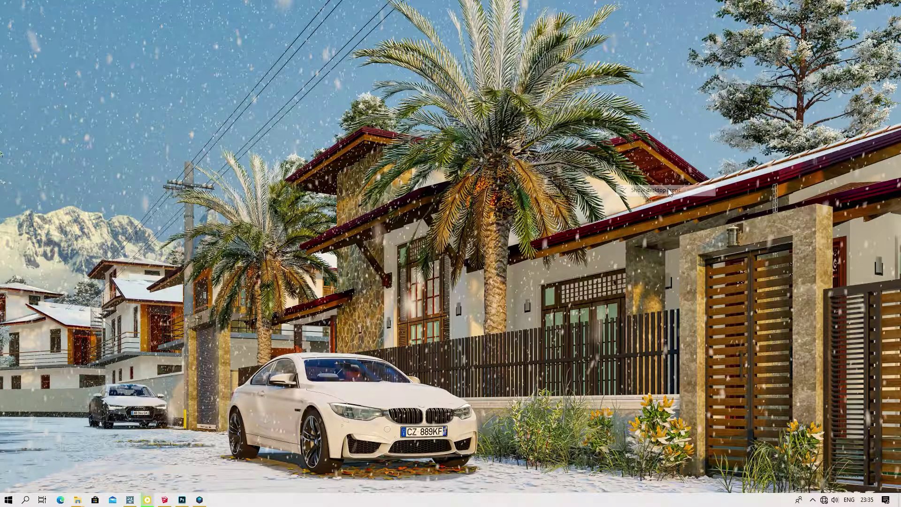